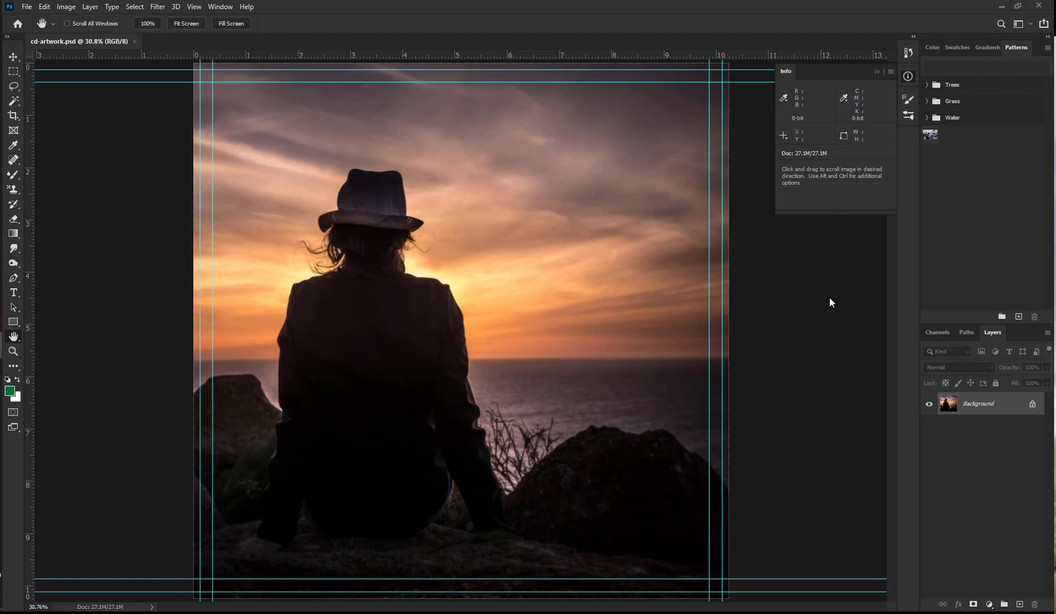
- Open the Tornado.jpg image from the Music folder
left_click(27, 8)
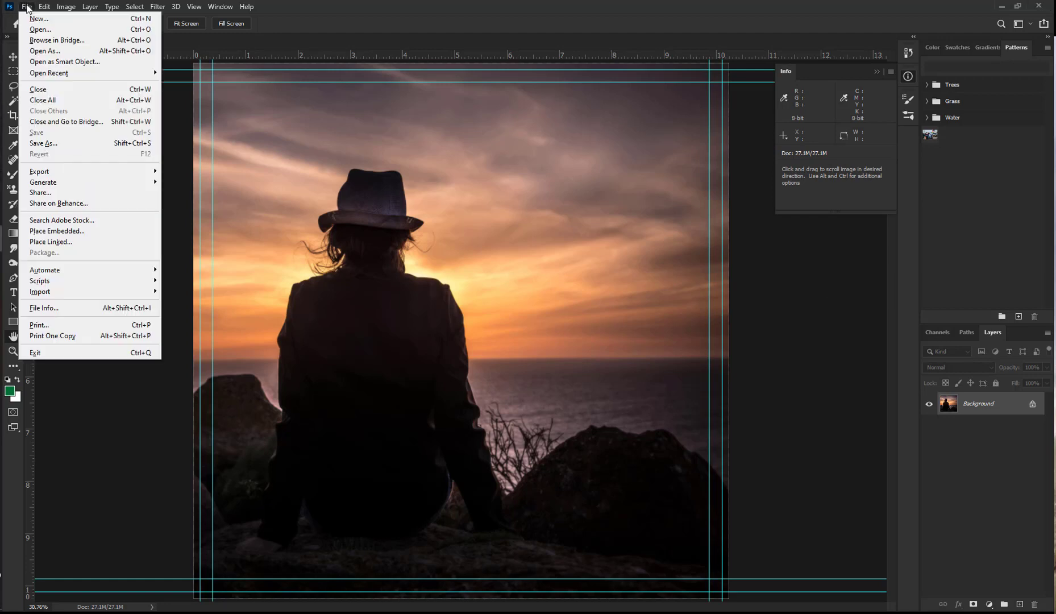
left_click(42, 30)
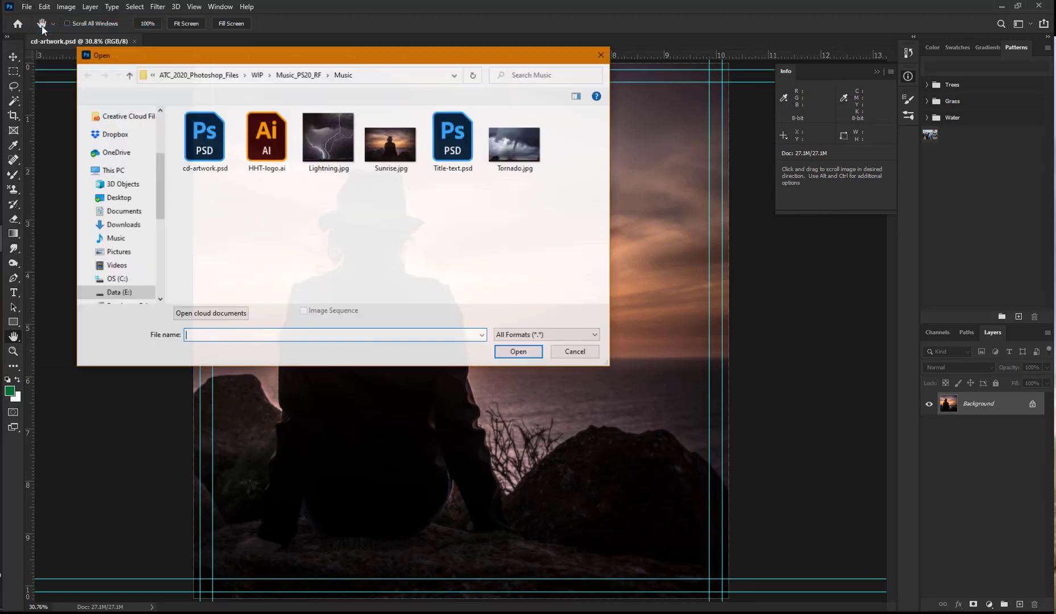
left_click(503, 166)
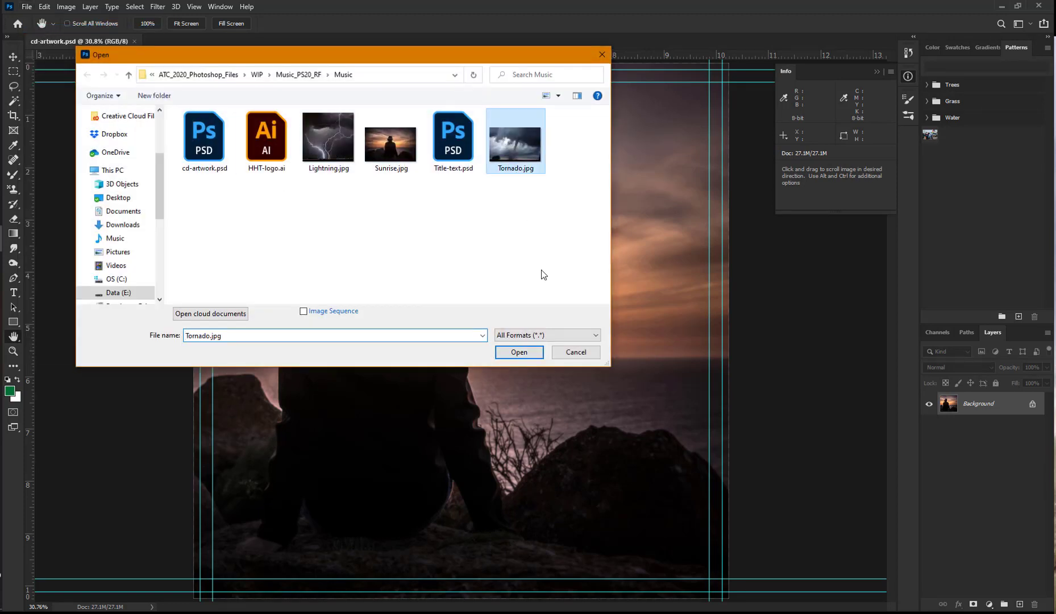
left_click(521, 355)
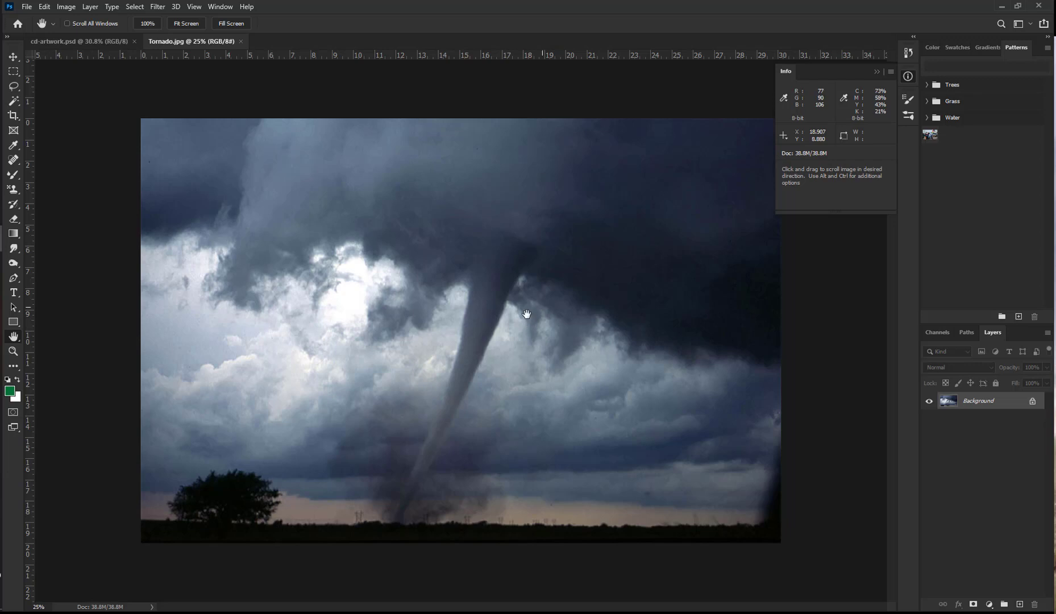
- Check the tornado image's dimensions and resolution in Image Size without changing them
left_click(67, 8)
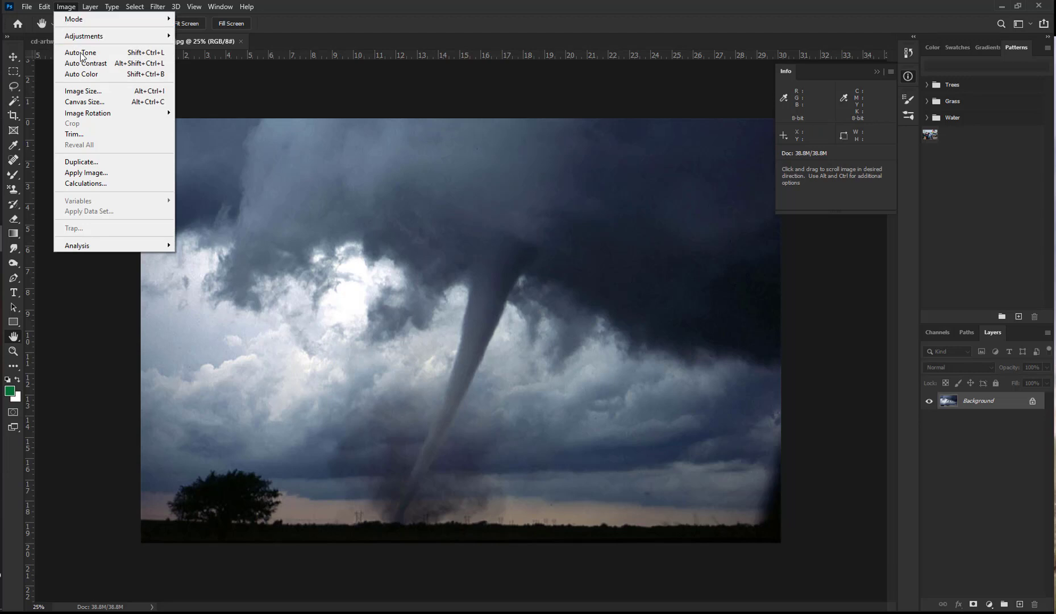
left_click(84, 91)
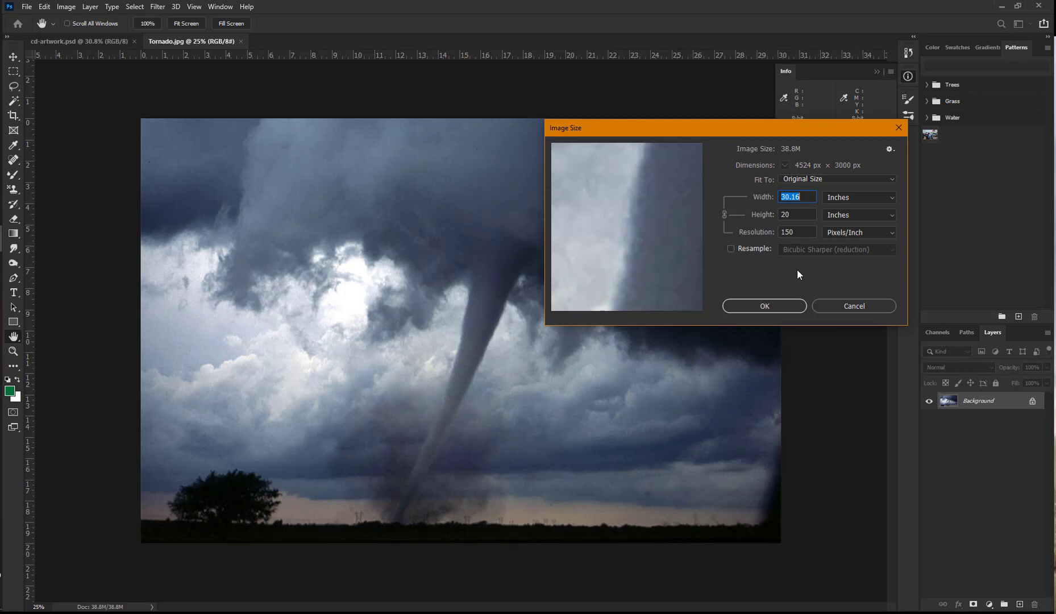
left_click(842, 305)
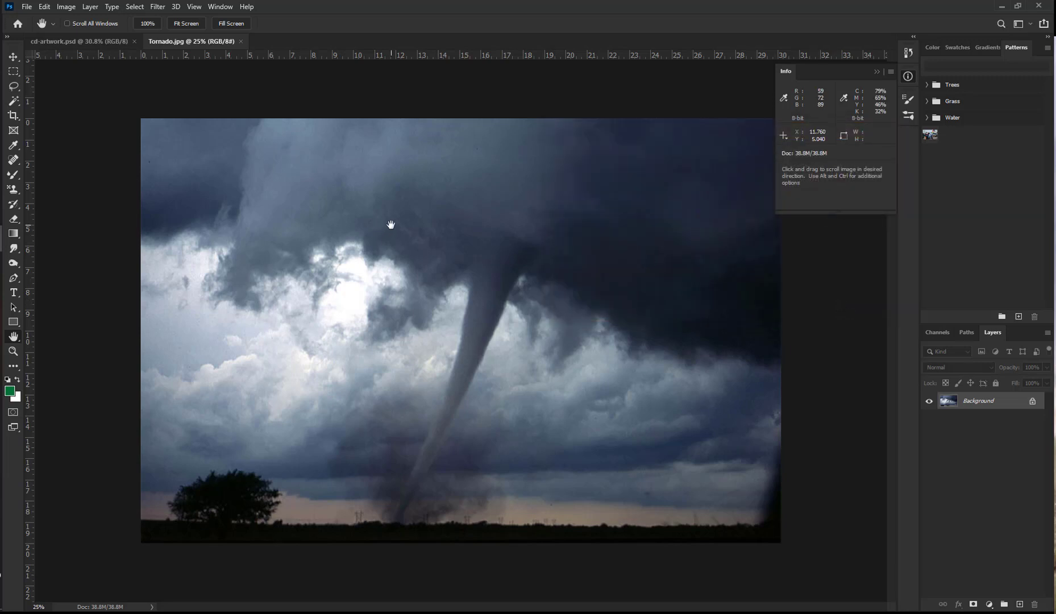
- Make a rectangular marquee selection about 20.5 in wide over the image's full height, starting at its left edge and including the tornado
left_click(14, 72)
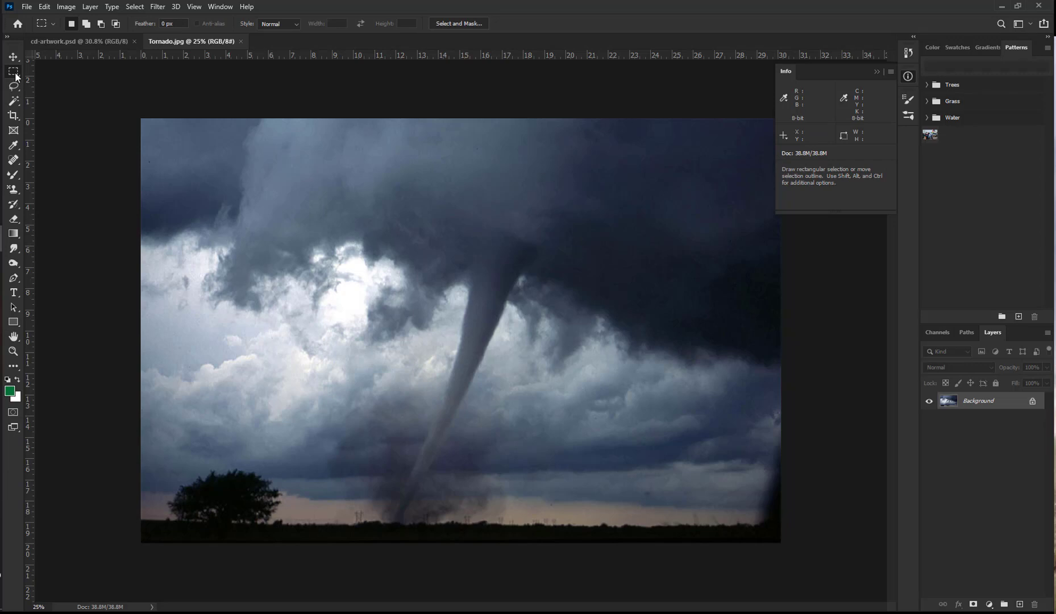
right_click(19, 73)
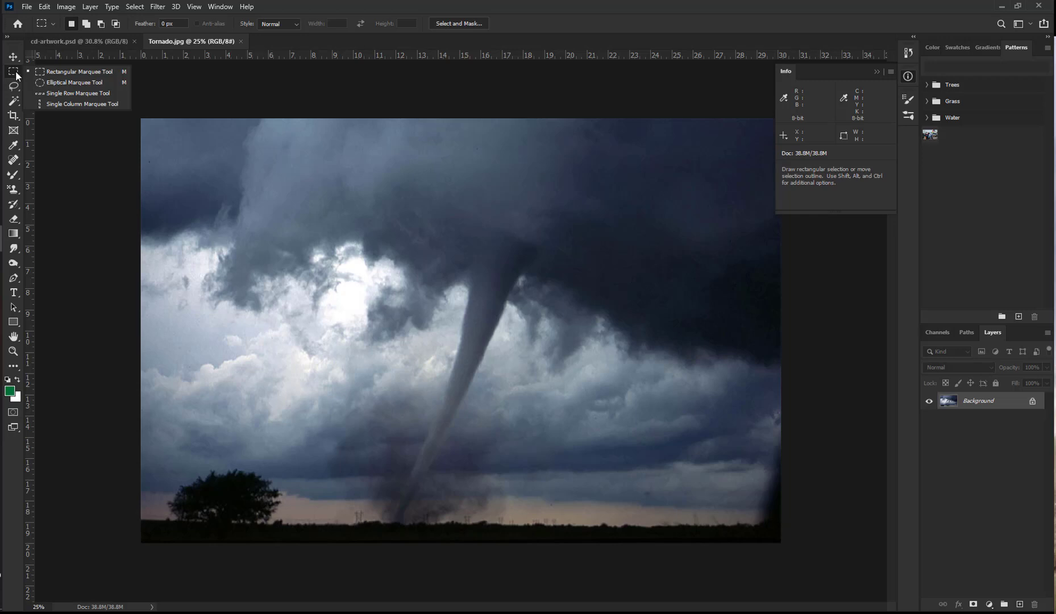
left_click(15, 70)
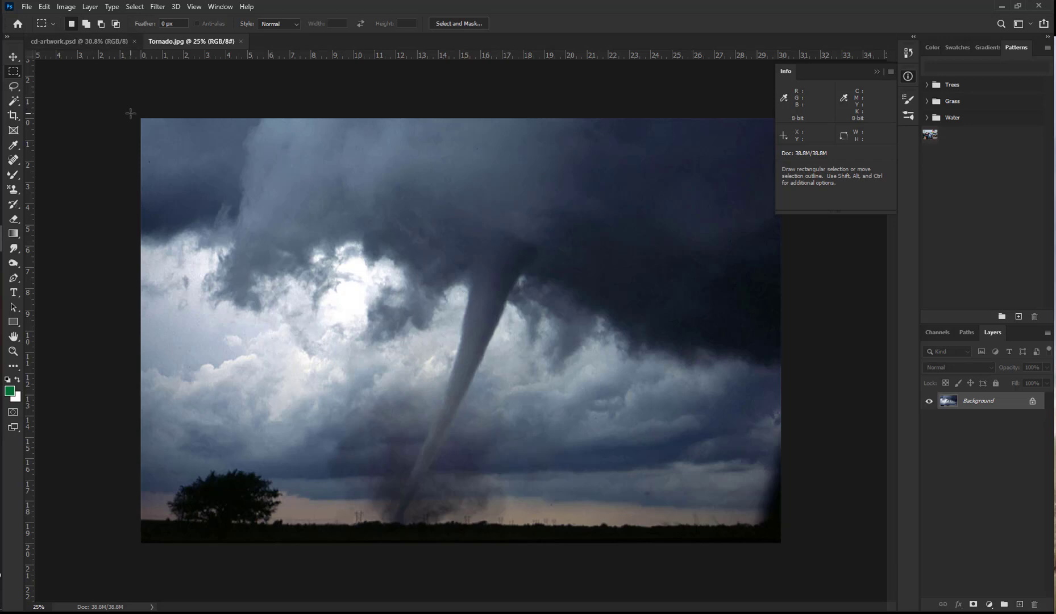
left_click_drag(130, 114, 576, 557)
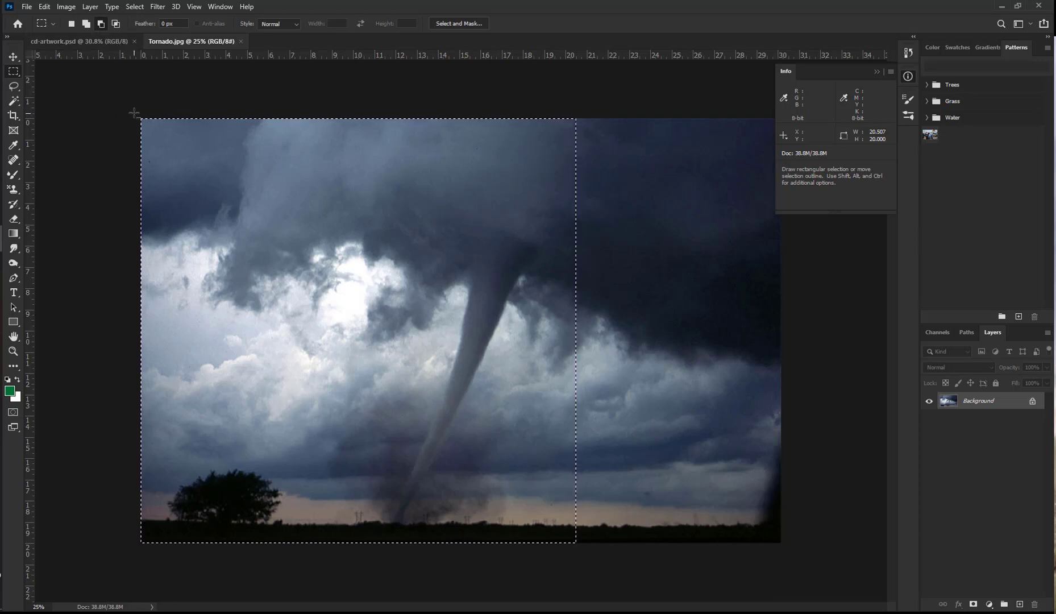
- Subtract a strip about 2 in high from the top of the selection across its full width
left_click_drag(134, 113, 211, 159)
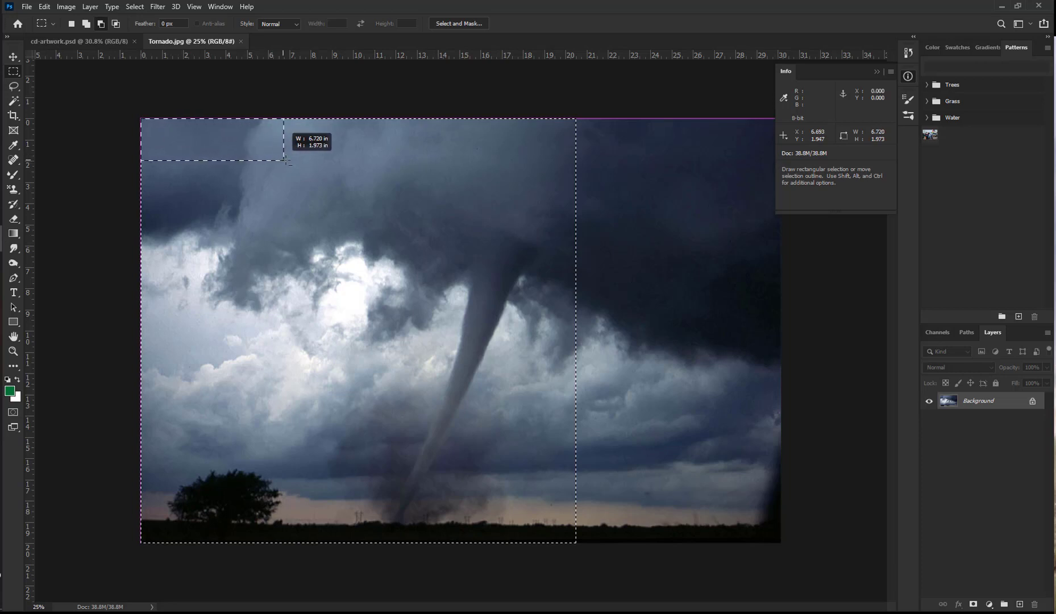
left_click_drag(314, 158, 356, 162)
left_click_drag(458, 163, 586, 163)
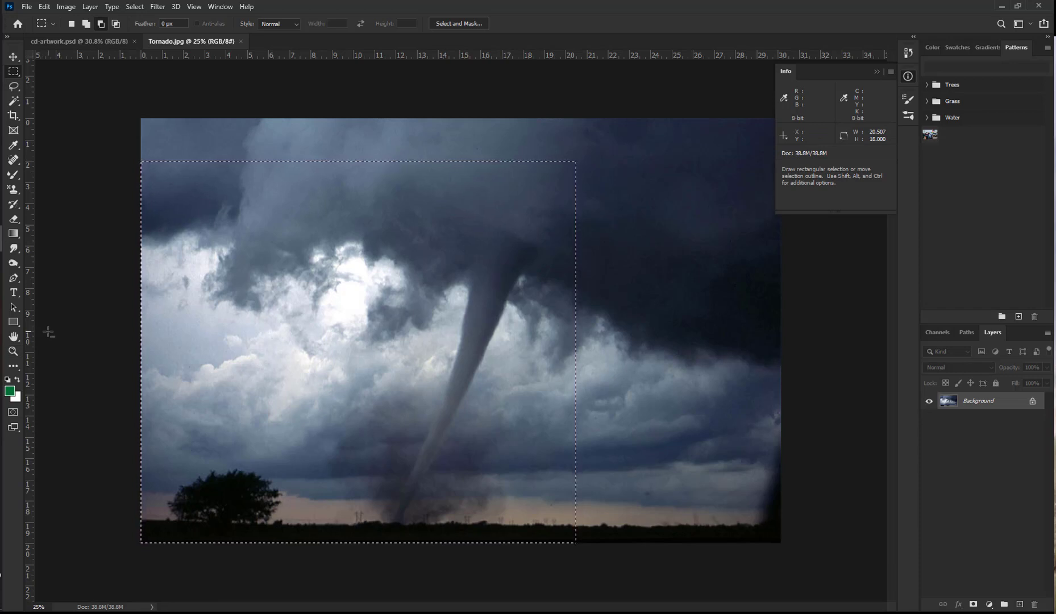
- Copy the selected tornado area and paste it into cd-artwork.psd as a new layer
mouse_move(2, 296)
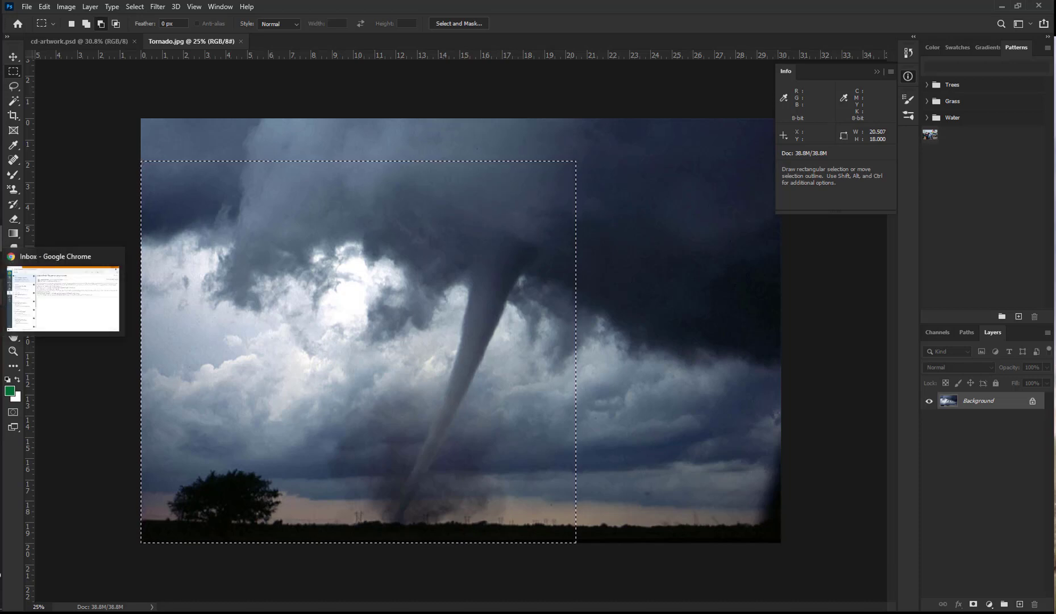
key("ctrl+Tab")
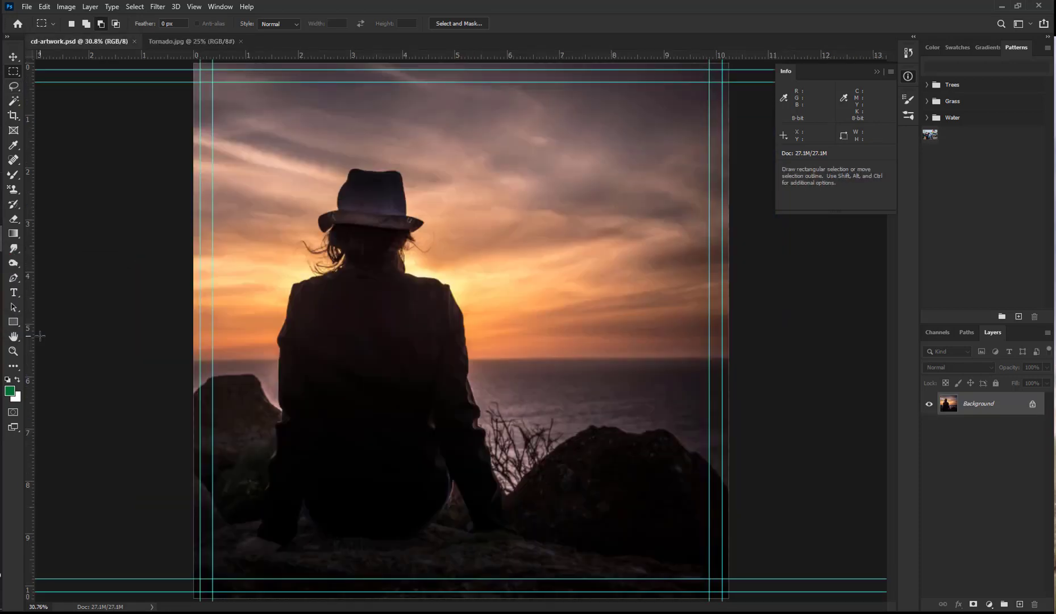
left_click(44, 8)
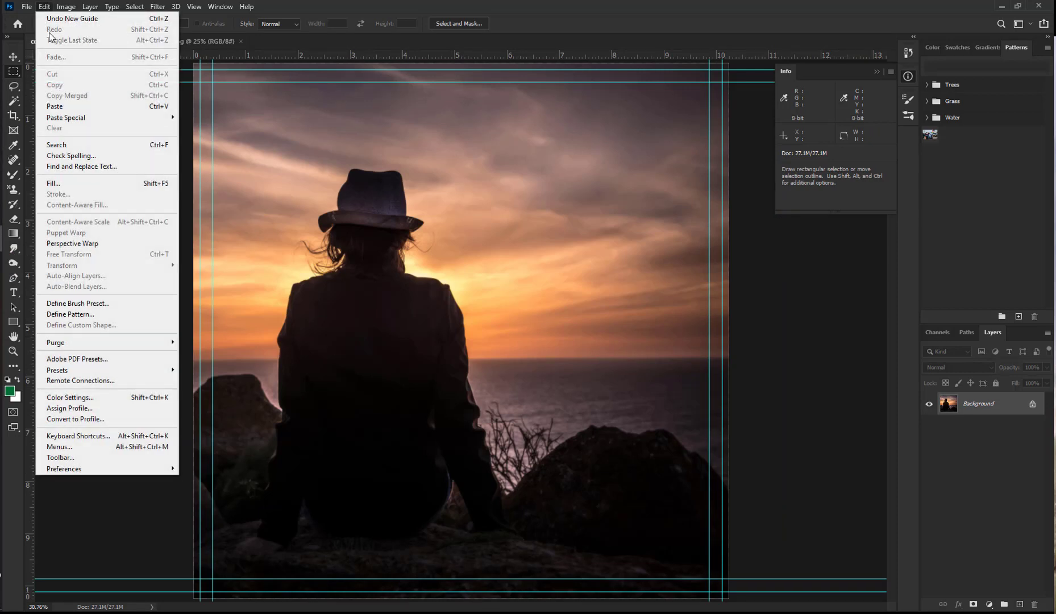
left_click(68, 108)
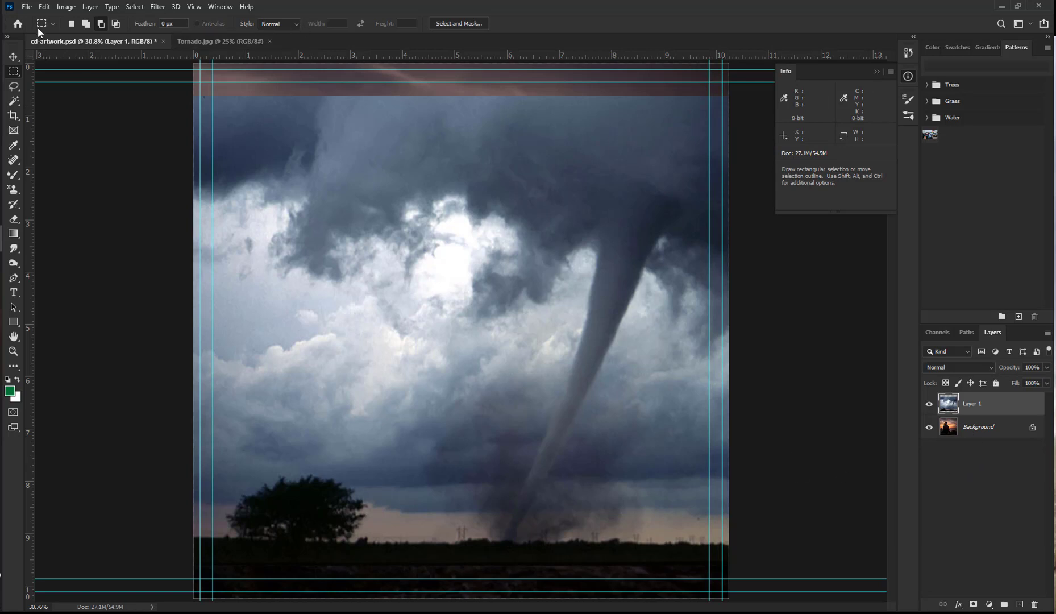
- Save cd-artwork.psd with Maximize Compatibility enabled
left_click(26, 6)
left_click(50, 134)
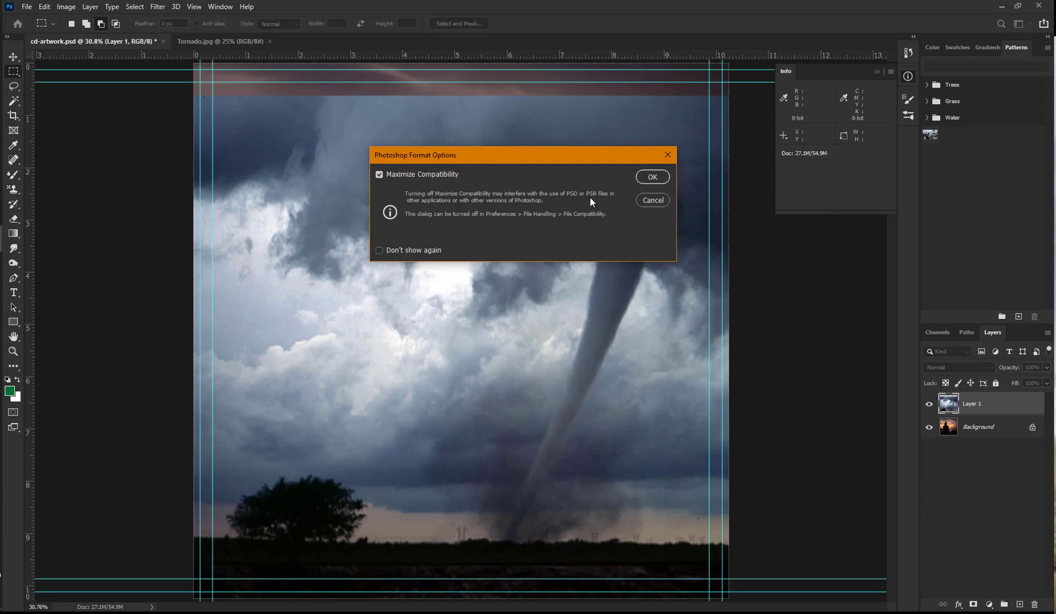
left_click(652, 178)
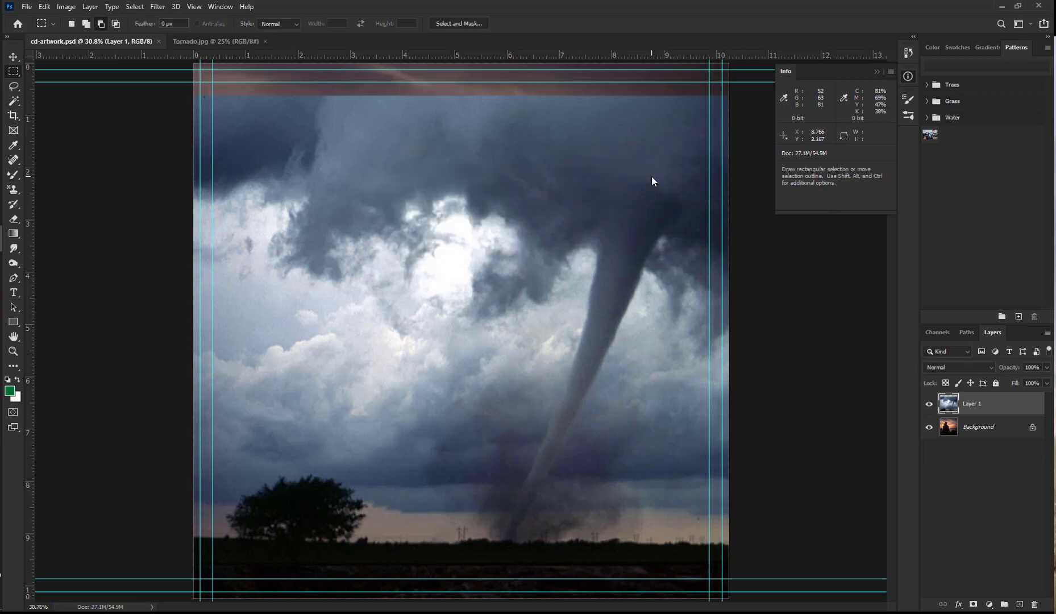
- Open the Lightning.jpg image from the Music folder
left_click(26, 7)
left_click(39, 30)
left_click(329, 139)
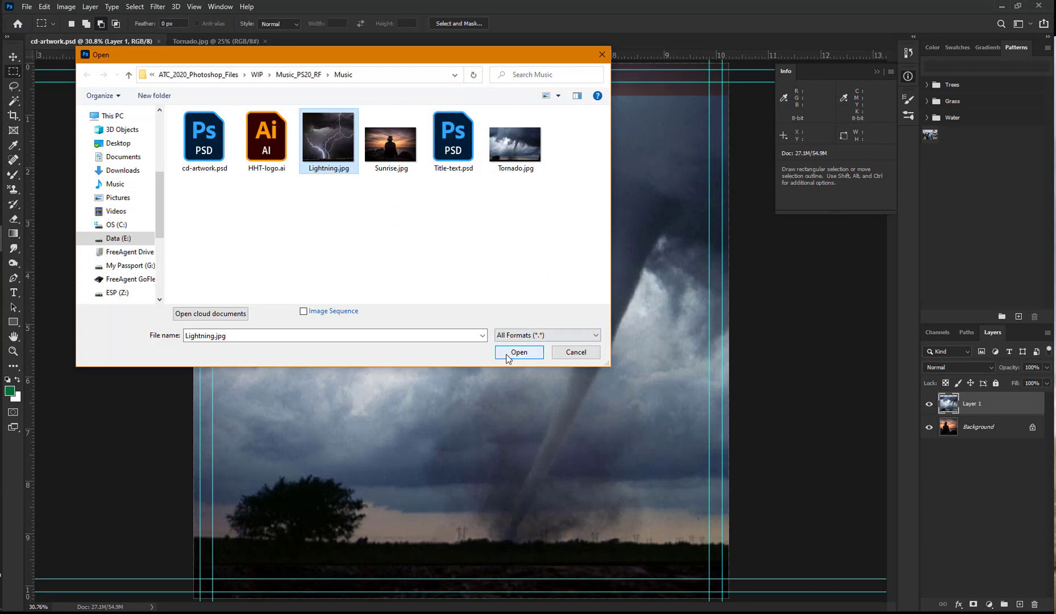
left_click(508, 352)
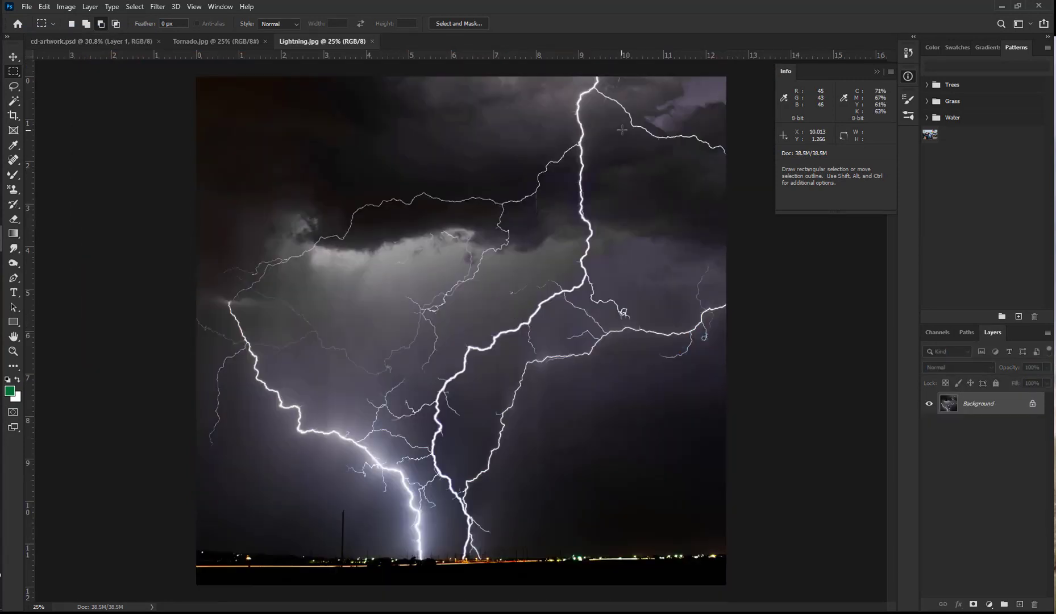
- Lasso a loose freeform selection around the lightning bolts and feather it with a radius of 100 pixels
left_click(15, 90)
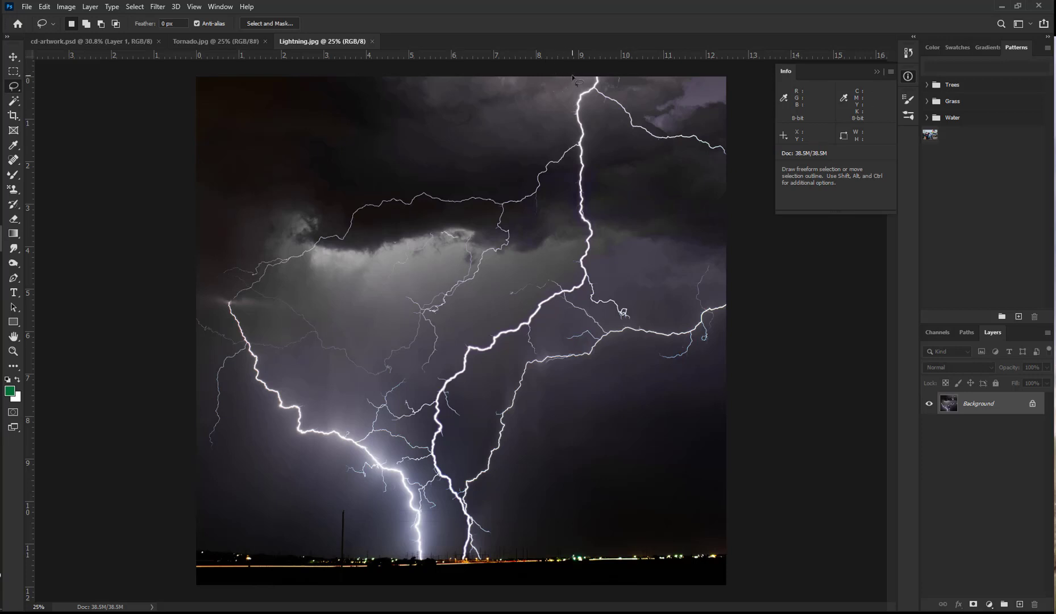
mouse_move(571, 78)
left_mouse_down()
mouse_move(537, 132)
mouse_move(476, 171)
mouse_move(272, 232)
mouse_move(215, 265)
mouse_move(193, 293)
mouse_move(172, 372)
mouse_move(182, 478)
mouse_move(250, 438)
mouse_move(305, 453)
mouse_move(388, 521)
mouse_move(419, 574)
mouse_move(489, 569)
mouse_move(510, 537)
mouse_move(497, 515)
mouse_move(562, 392)
mouse_move(603, 362)
mouse_move(645, 351)
mouse_move(650, 363)
mouse_move(679, 371)
mouse_move(761, 308)
mouse_move(777, 214)
mouse_move(739, 130)
mouse_move(681, 129)
mouse_move(614, 74)
mouse_move(569, 78)
left_mouse_up()
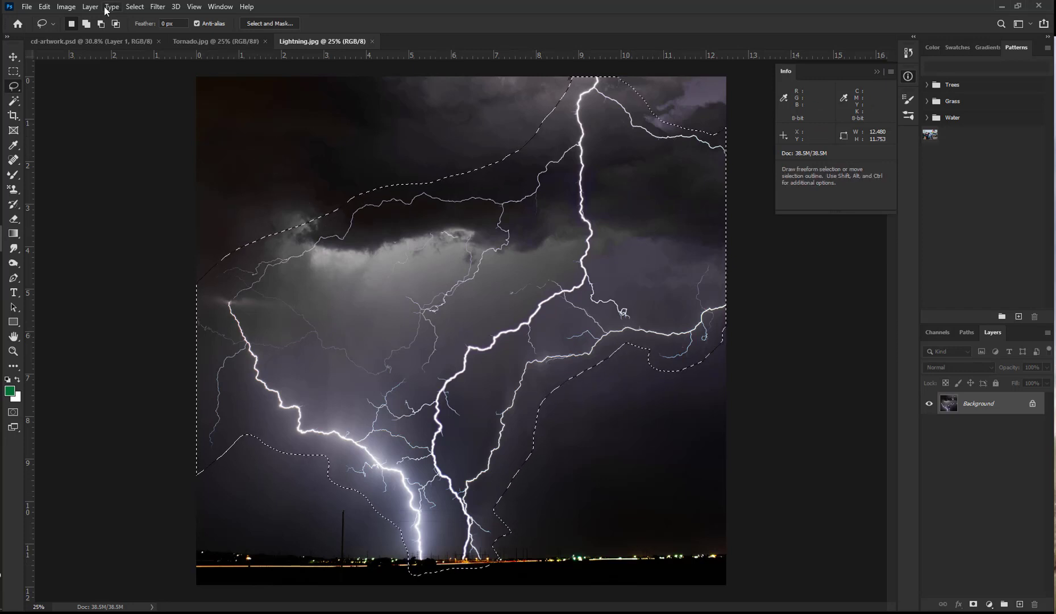
left_click(134, 7)
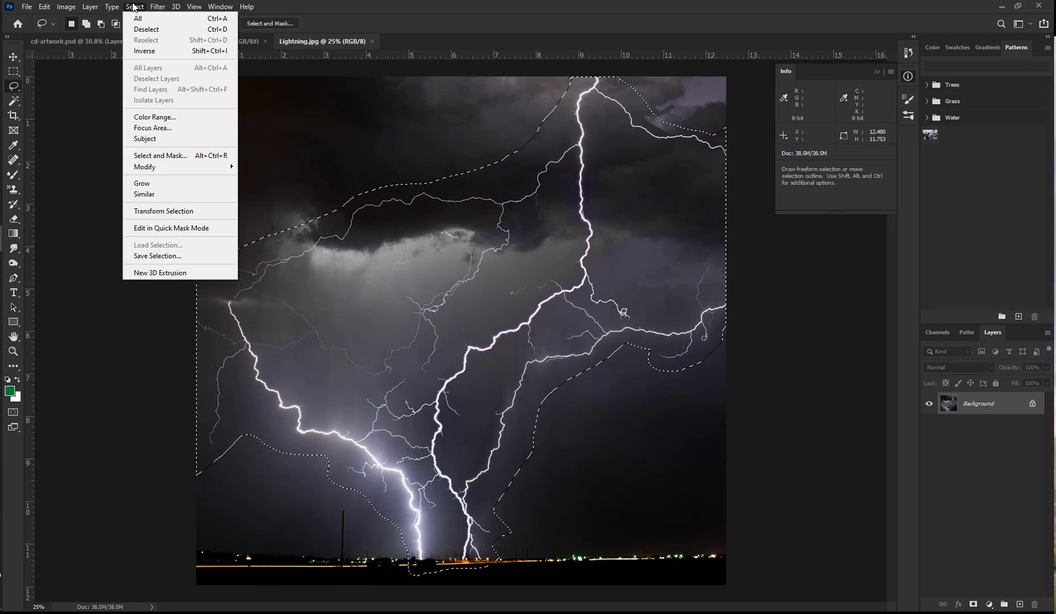
mouse_move(158, 170)
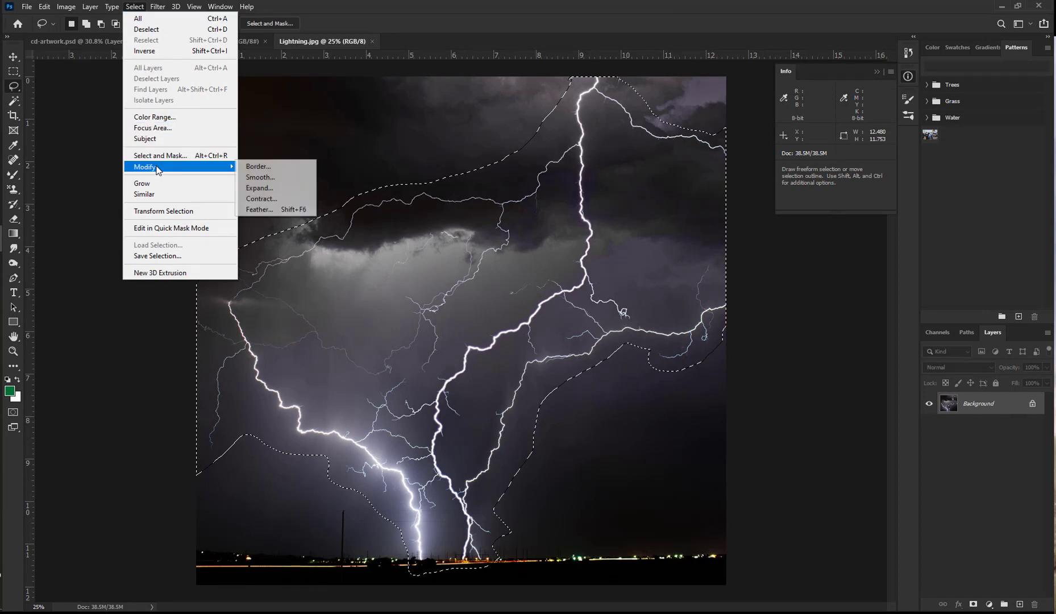
left_click(262, 209)
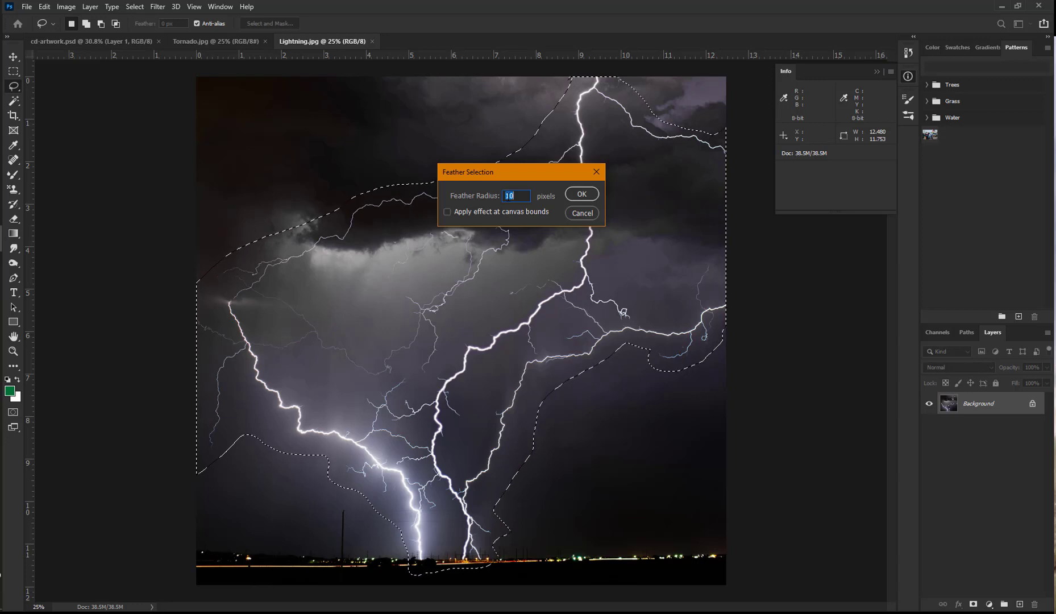
type("100")
left_click(582, 194)
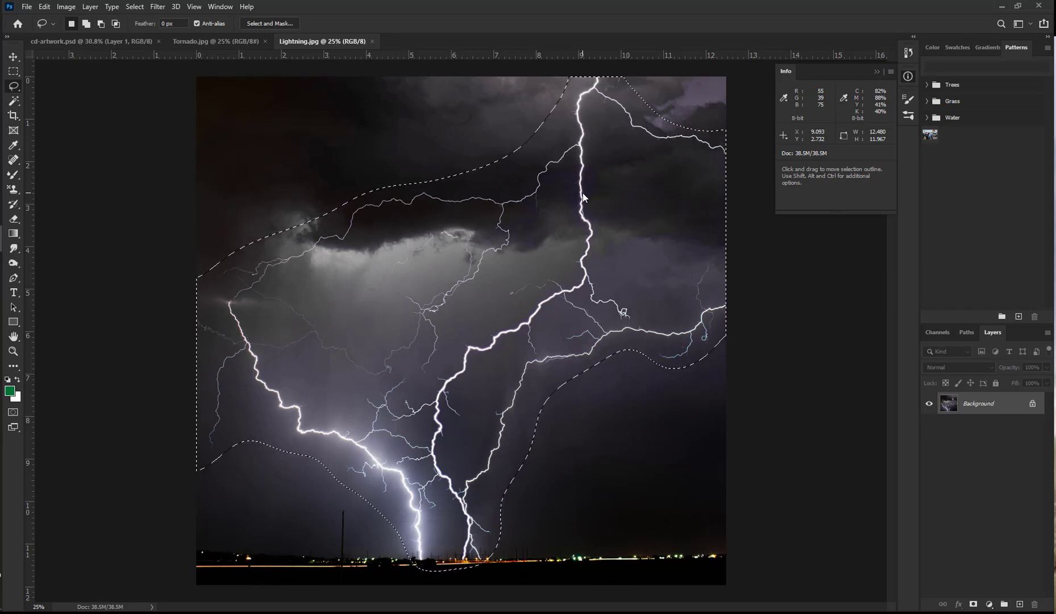
- Add a layer mask from the feathered selection and brush on it to bring back faded lightning branches near the edges
left_click(974, 604)
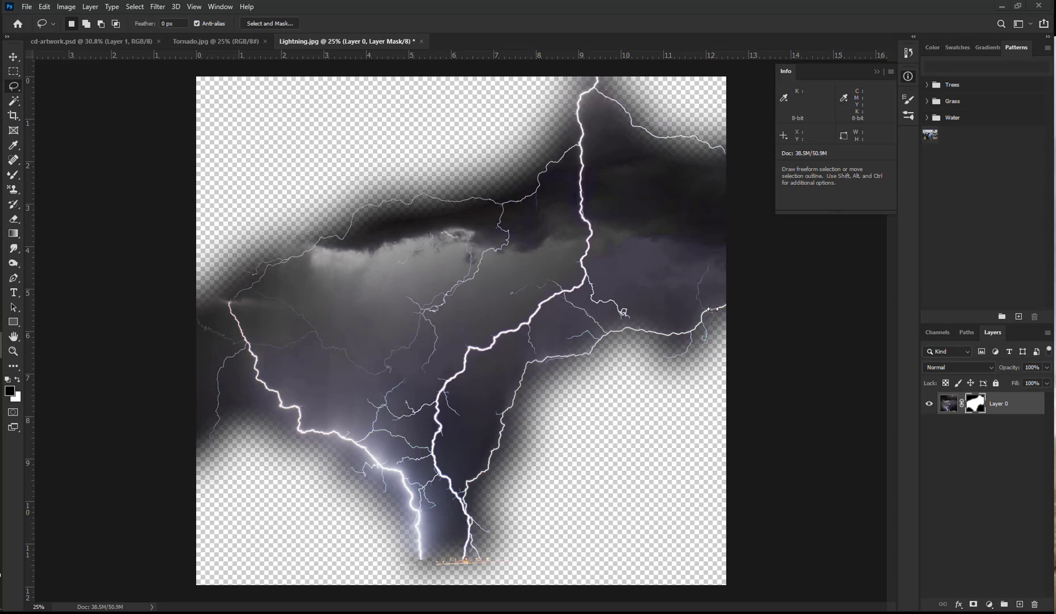
key("Delete")
key("b")
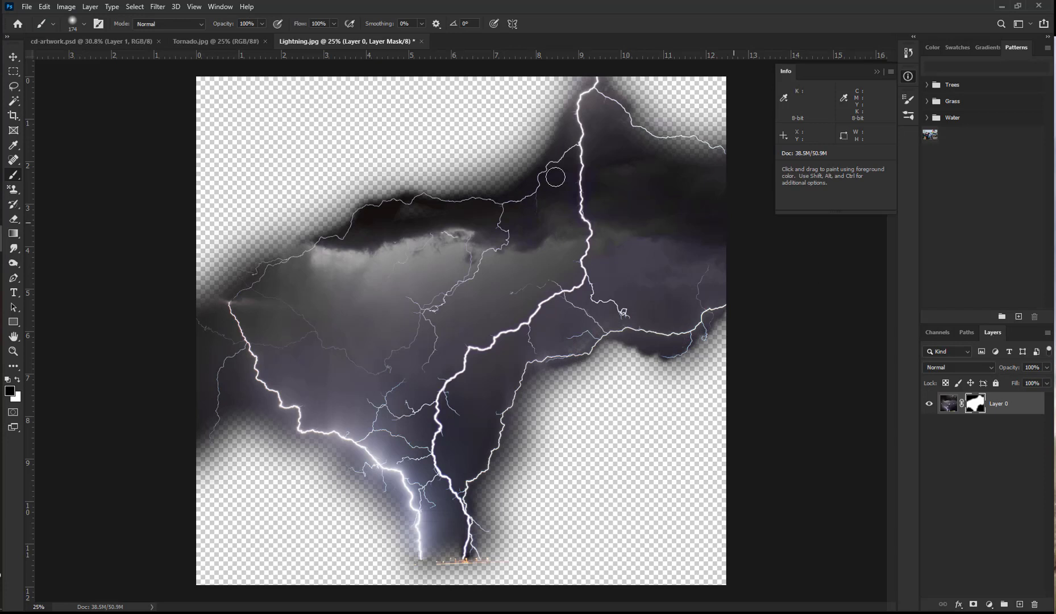
- Copy the masked lightning layer and paste it into cd-artwork.psd above the tornado layer
left_click(45, 7)
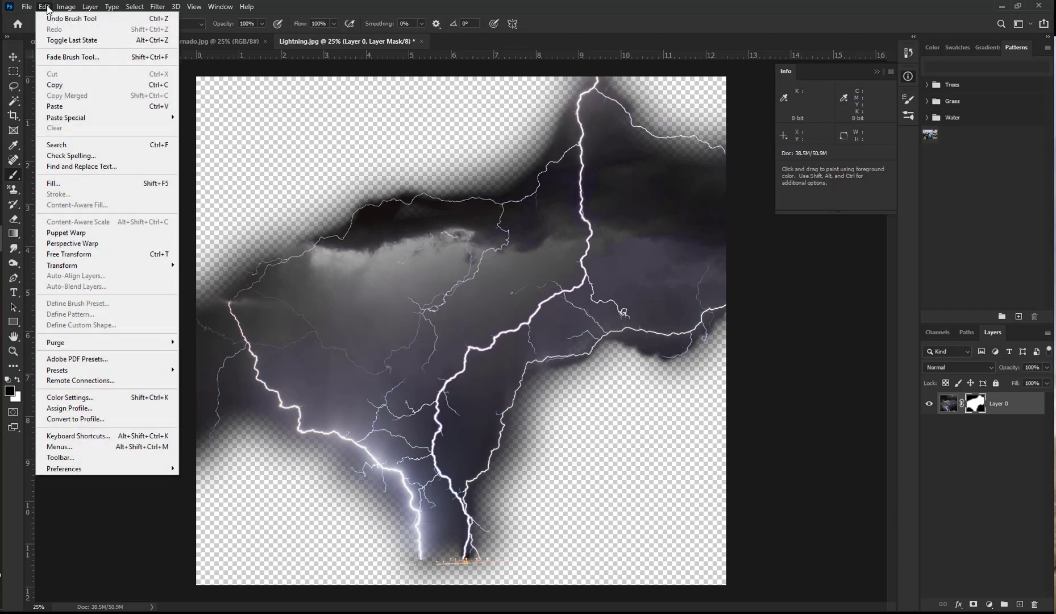
left_click(55, 86)
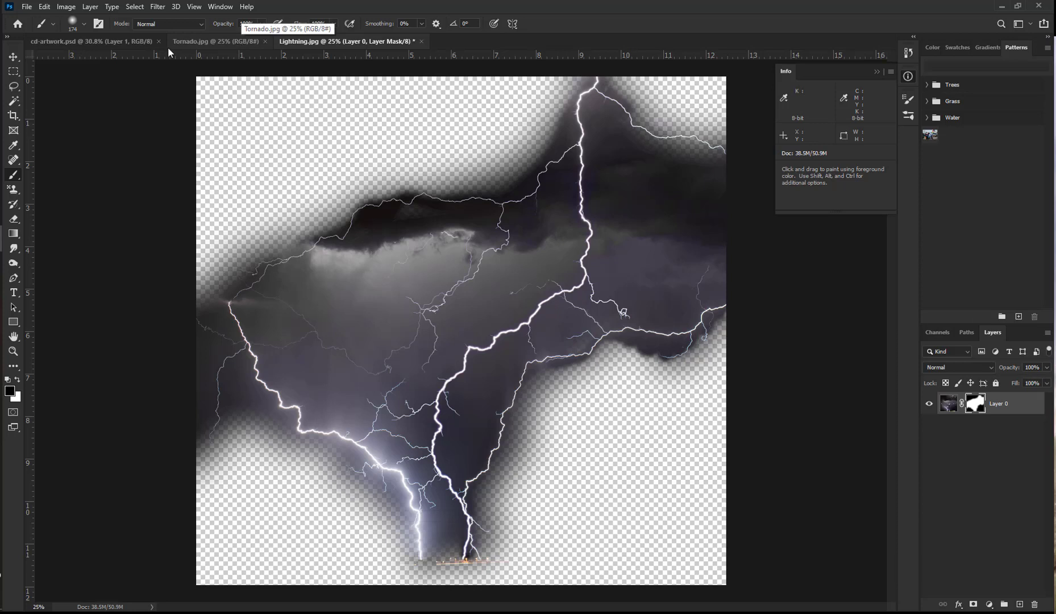
left_click(117, 44)
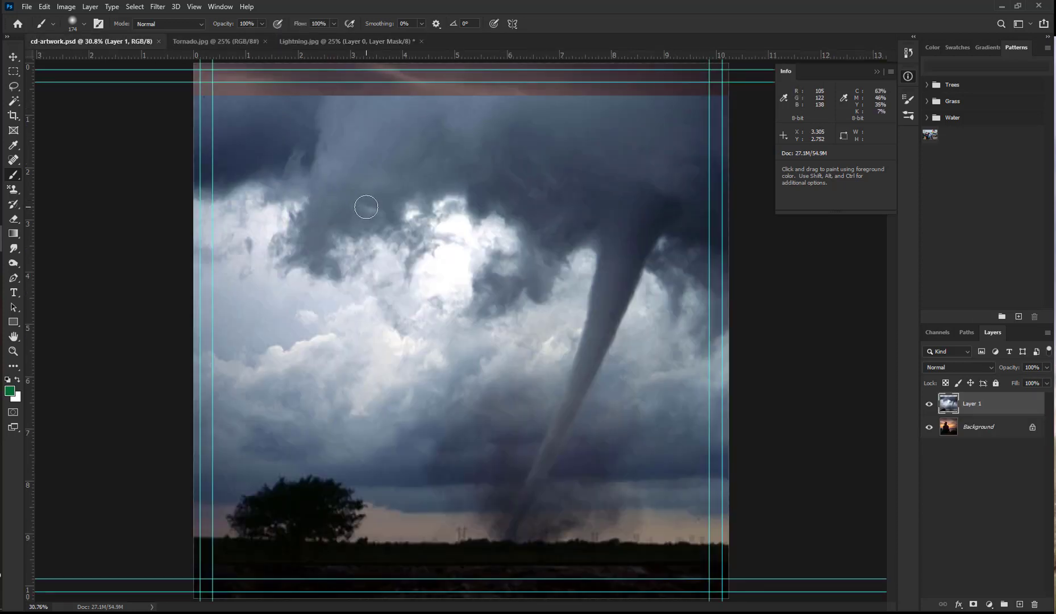
left_click(43, 6)
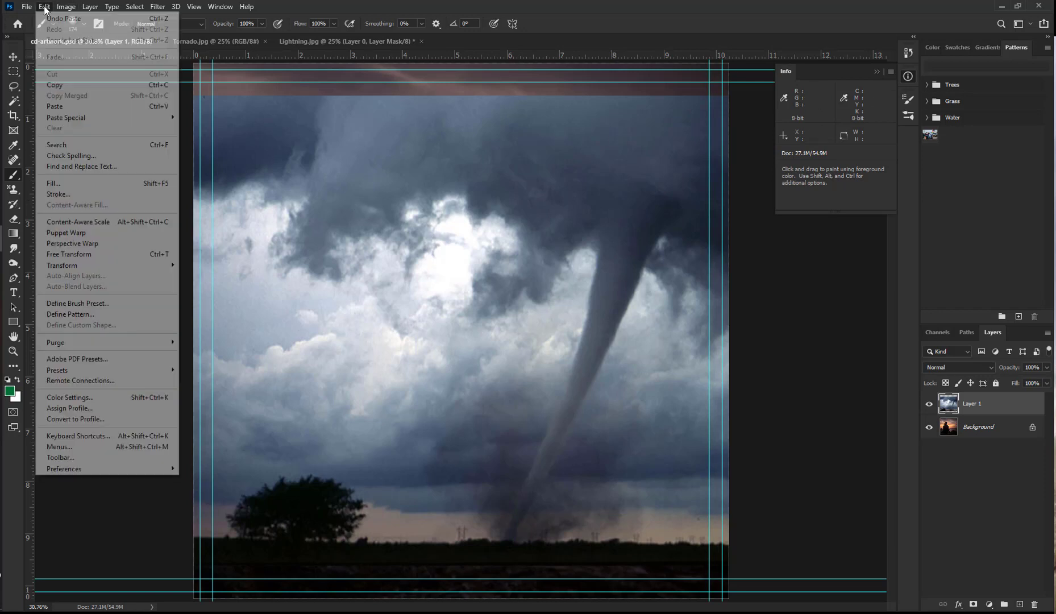
left_click(66, 105)
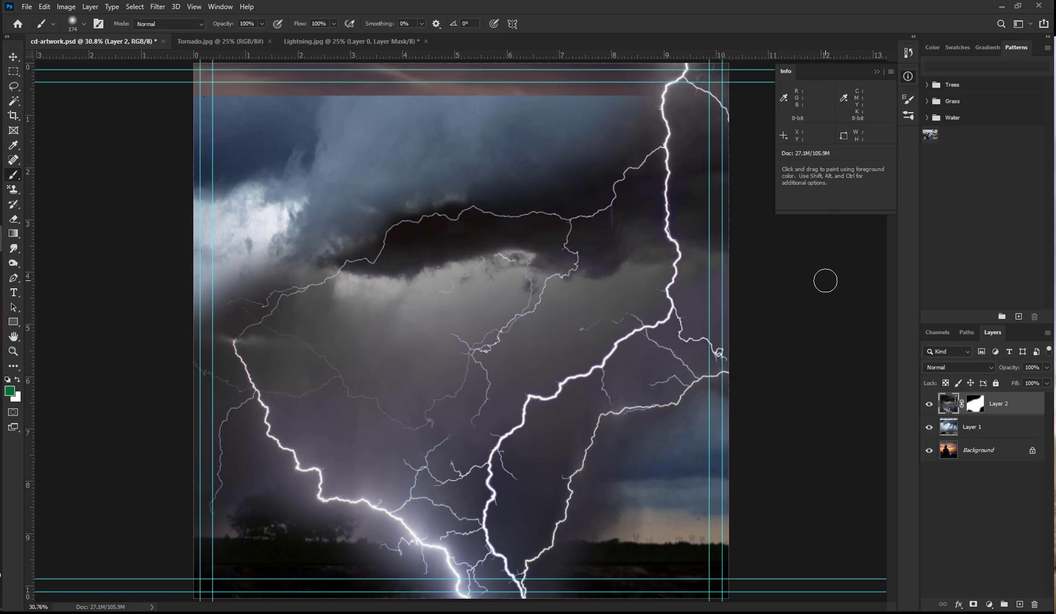
- Close Lightning.jpg without saving its changes and save cd-artwork.psd
left_click(344, 39)
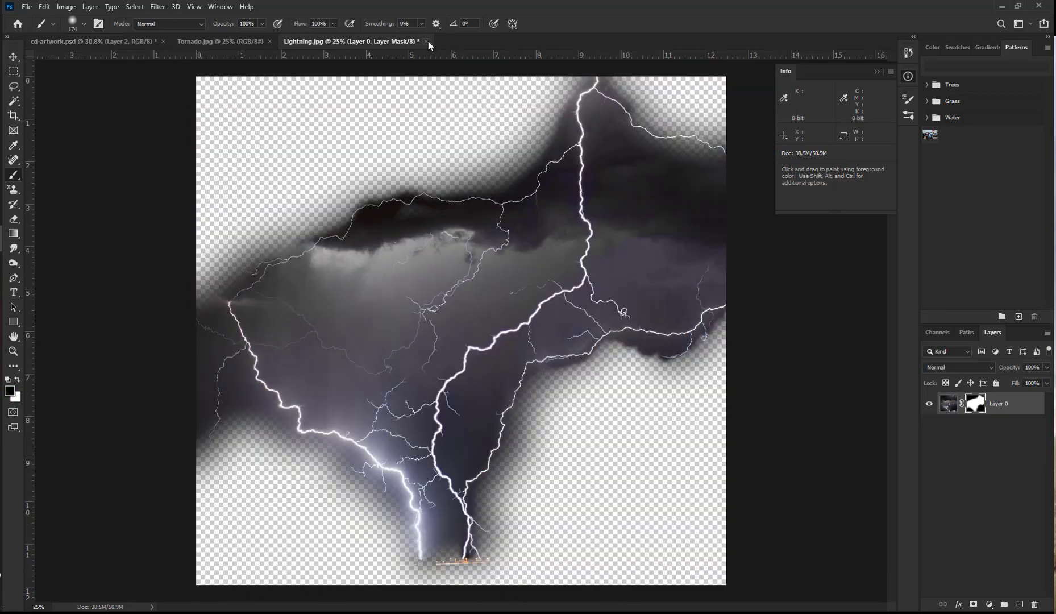
left_click(426, 41)
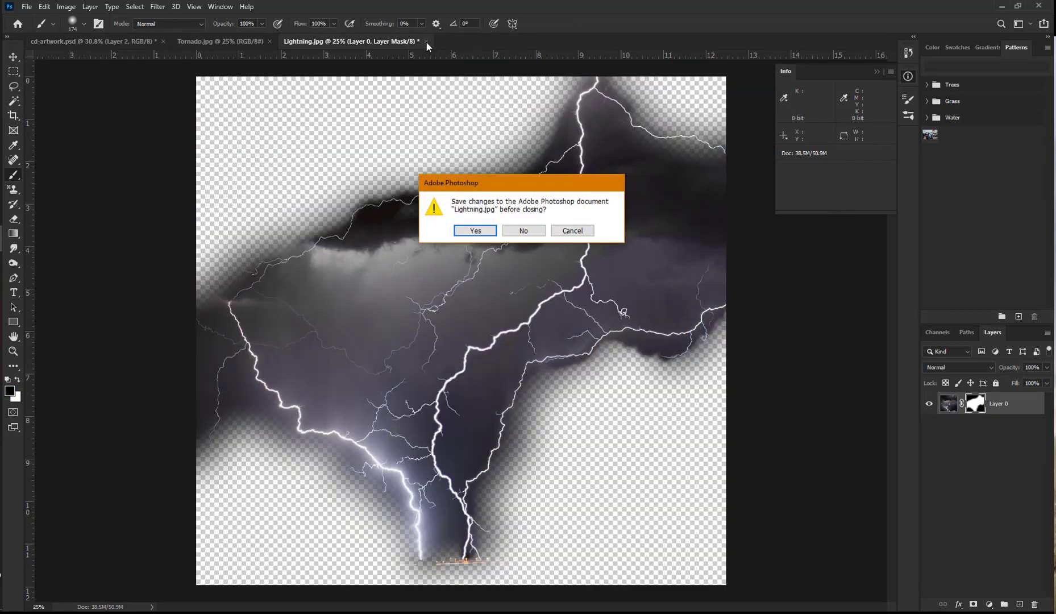
left_click(520, 231)
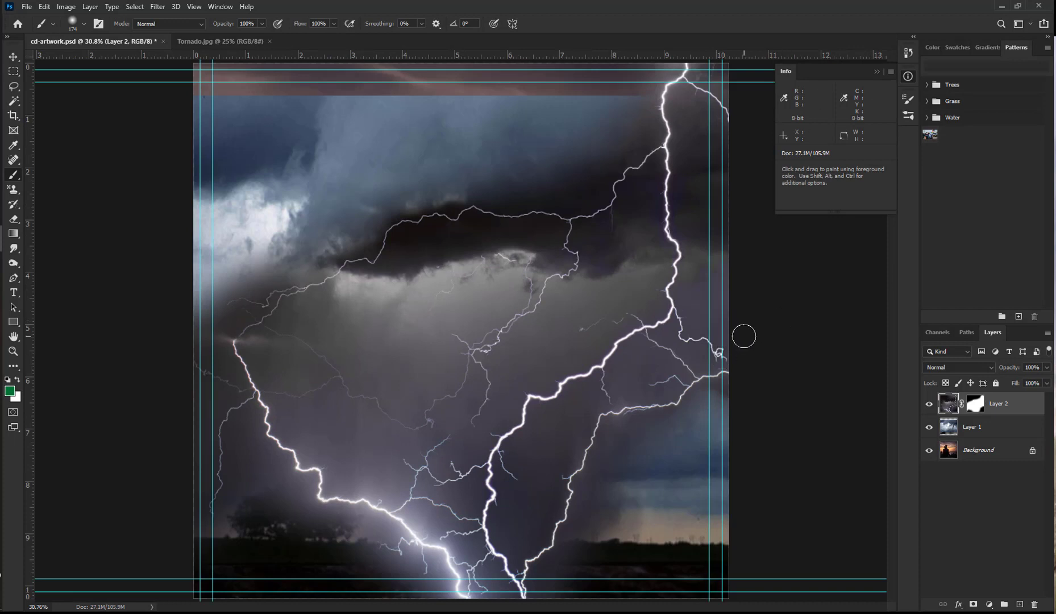
left_click(29, 8)
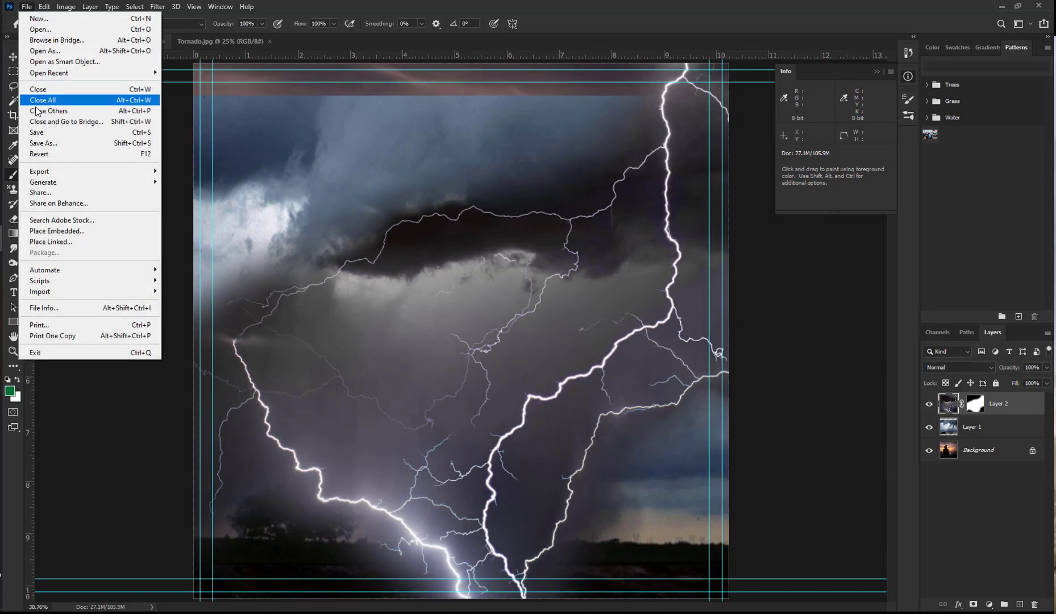
left_click(40, 134)
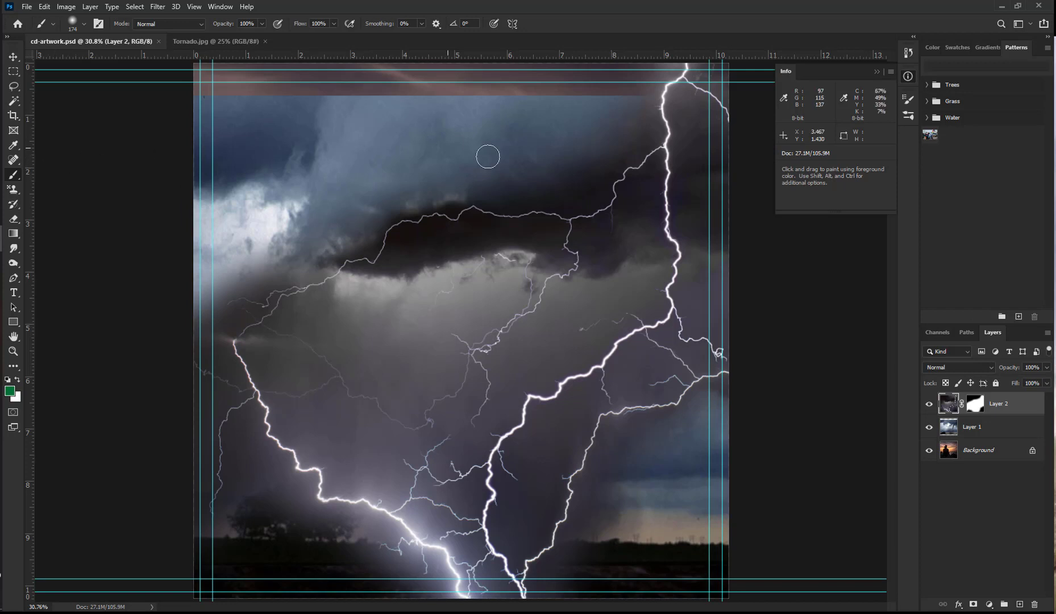
- Open HHT-logo.ai from the Music folder, importing its page cropped to the bounding box at 300 pixels/inch
key("v")
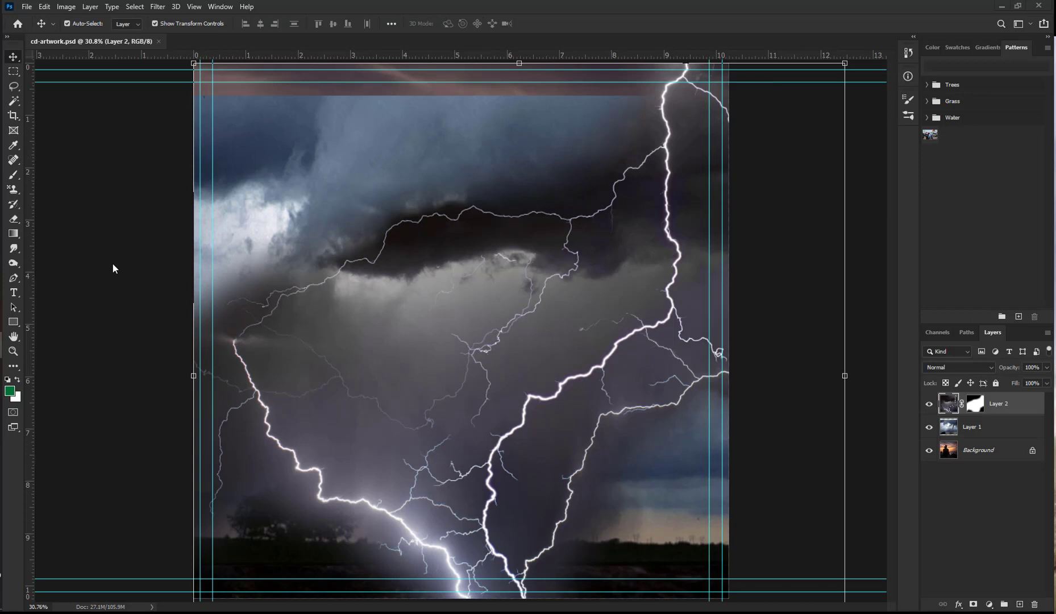
left_click(26, 8)
left_click(52, 32)
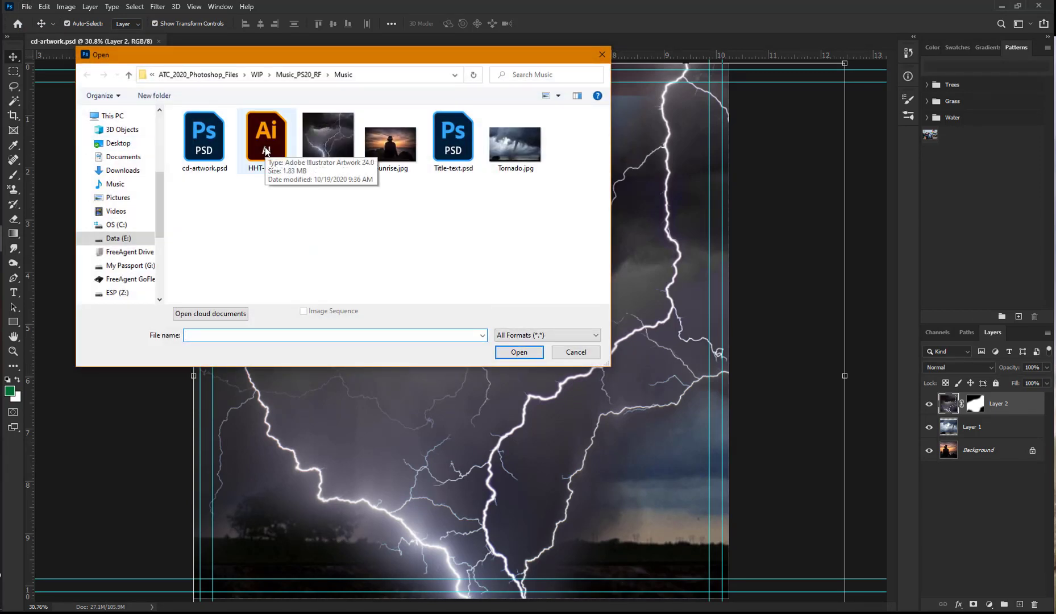
left_click(266, 150)
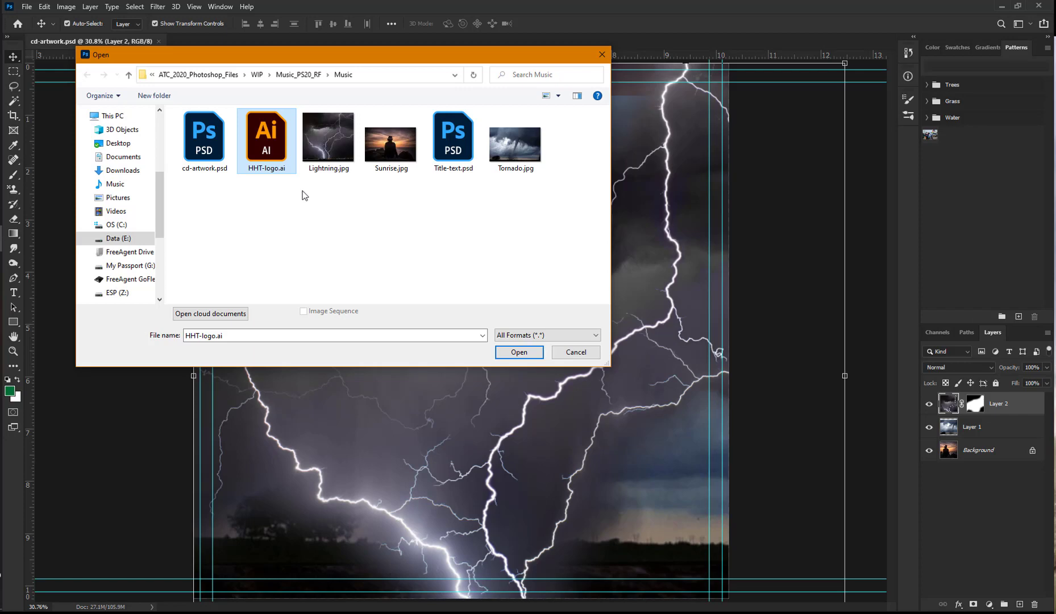
left_click(517, 352)
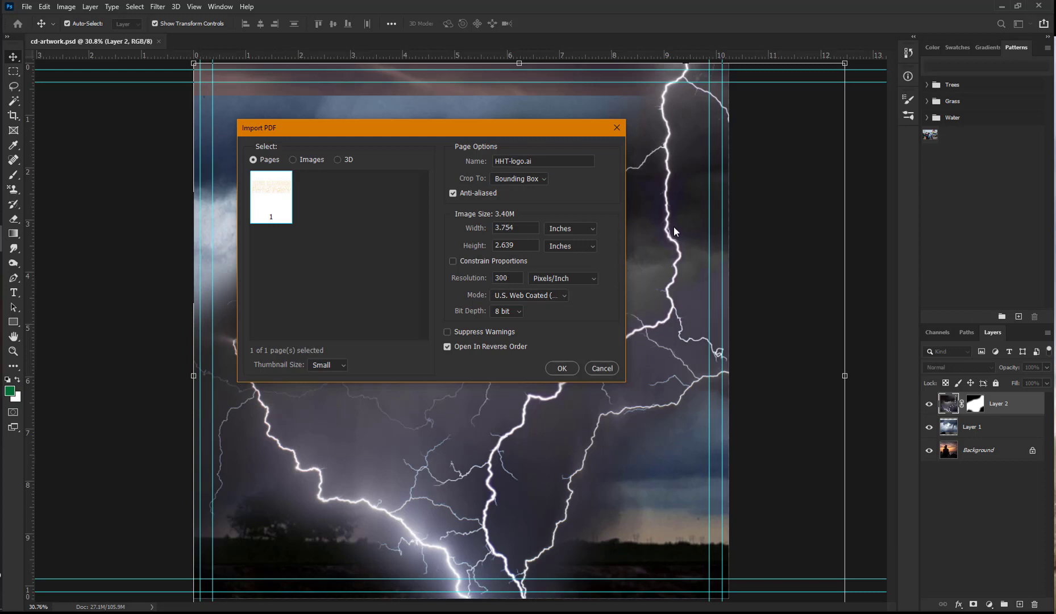
left_click(560, 368)
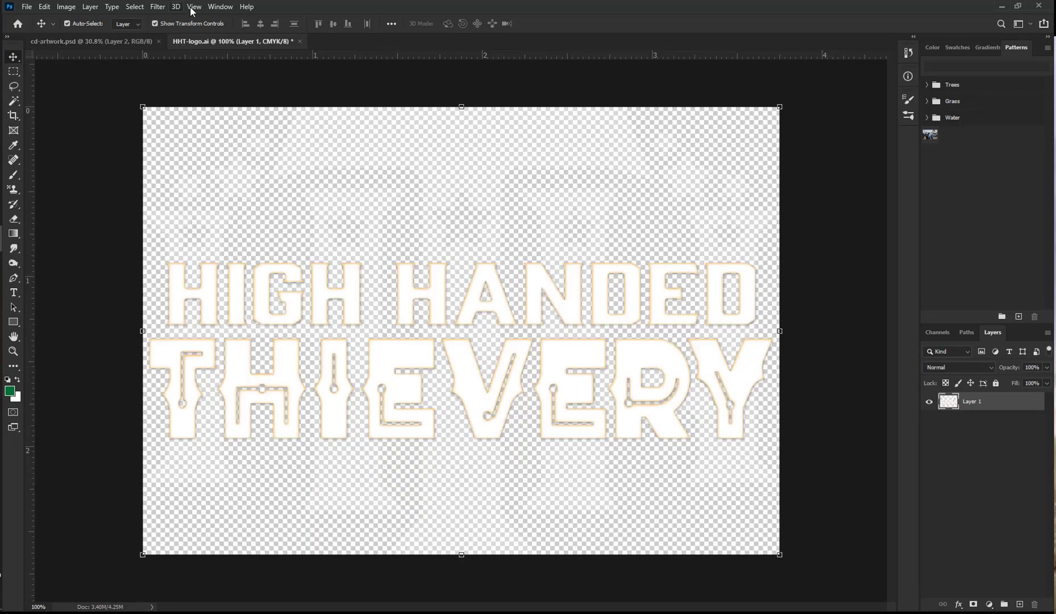
- Arrange the two documents 2-up vertically and copy the logo layer from HHT-logo.ai into cd-artwork.psd with the Move tool
left_click(220, 7)
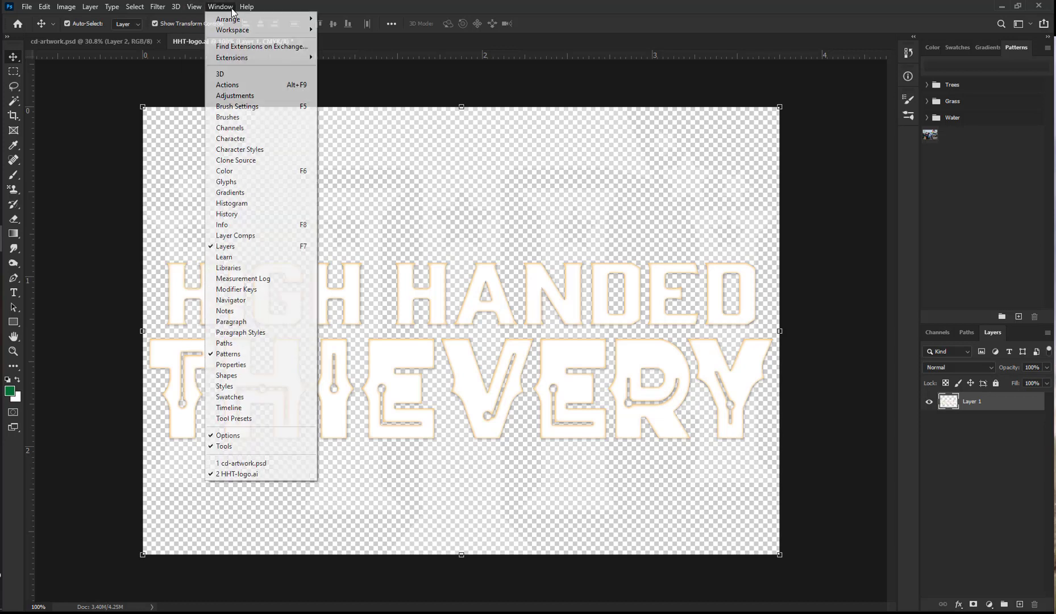
mouse_move(226, 21)
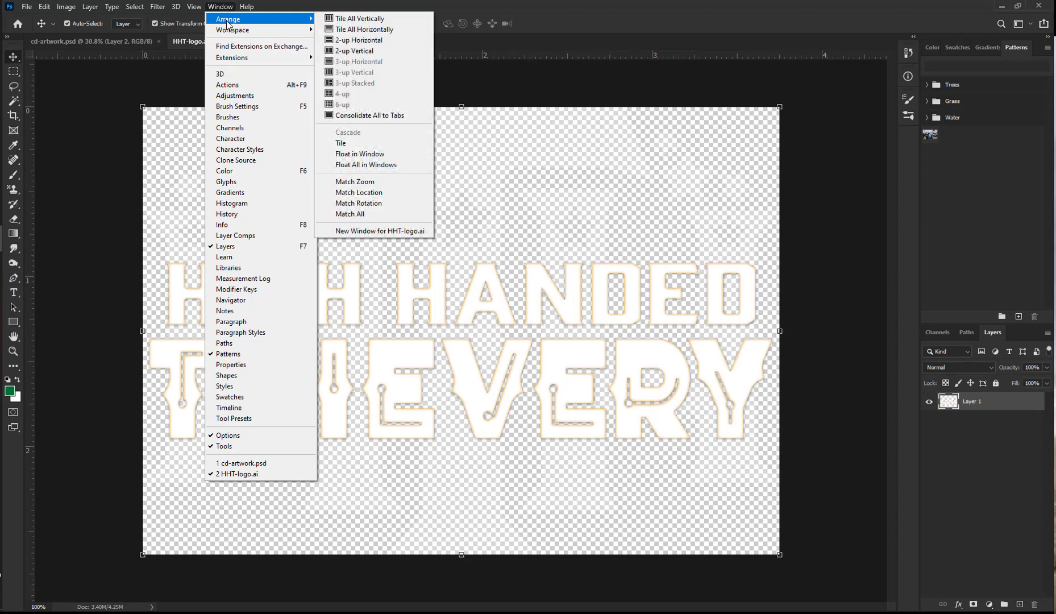
left_click(369, 51)
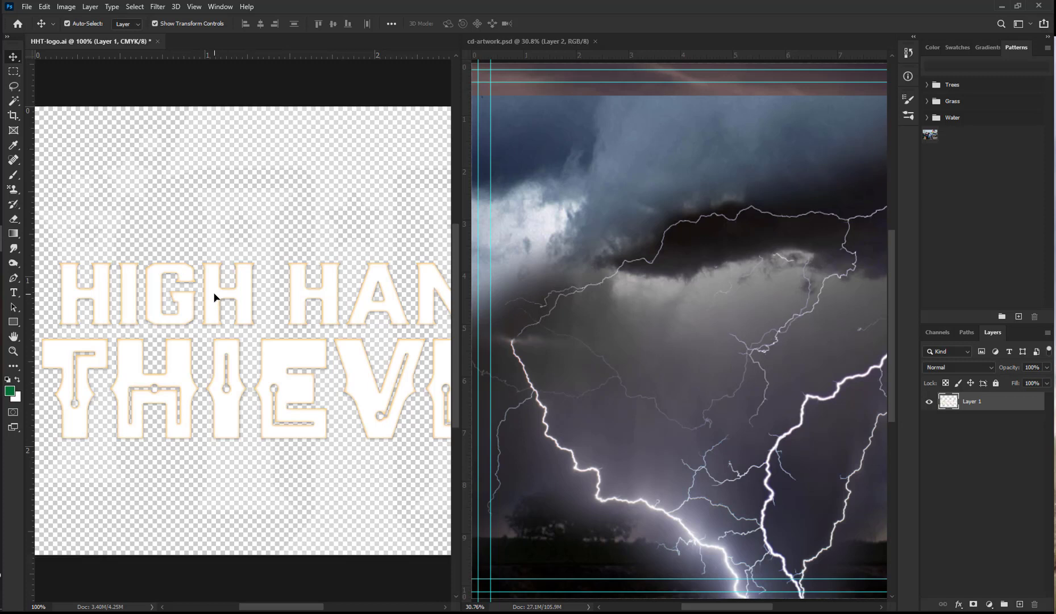
left_click_drag(214, 296, 702, 265)
left_click_drag(754, 294, 759, 297)
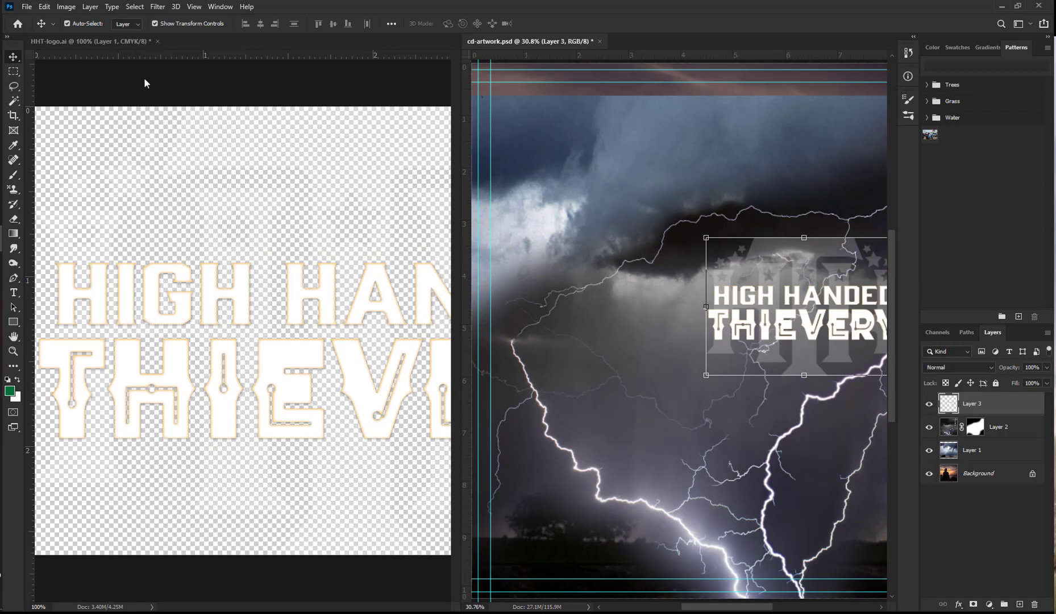
- Close HHT-logo.ai without saving and move the logo up and left onto the dark cloud in cd-artwork.psd
left_click(158, 40)
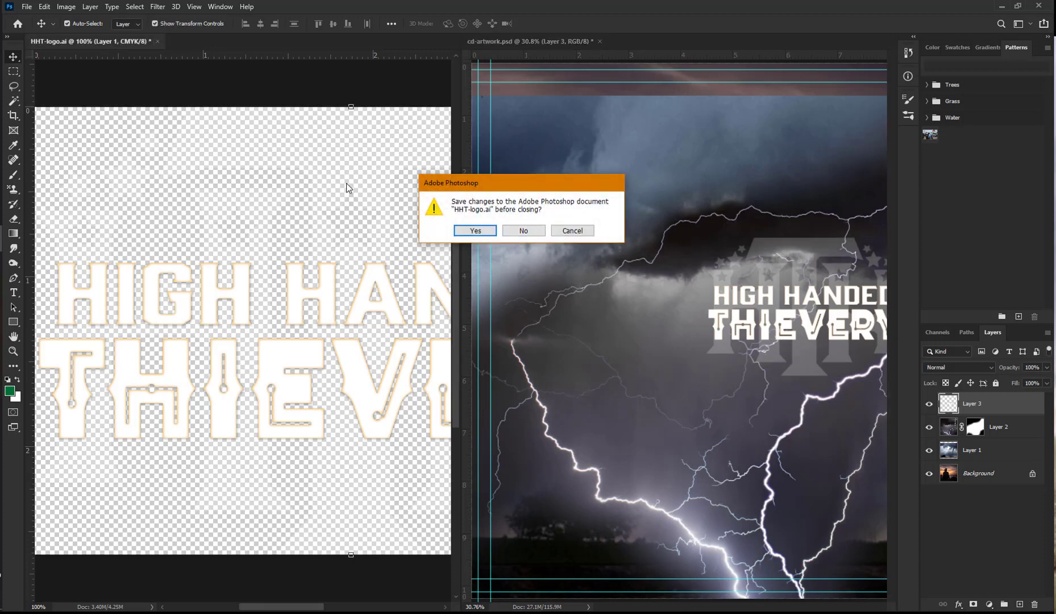
left_click(523, 230)
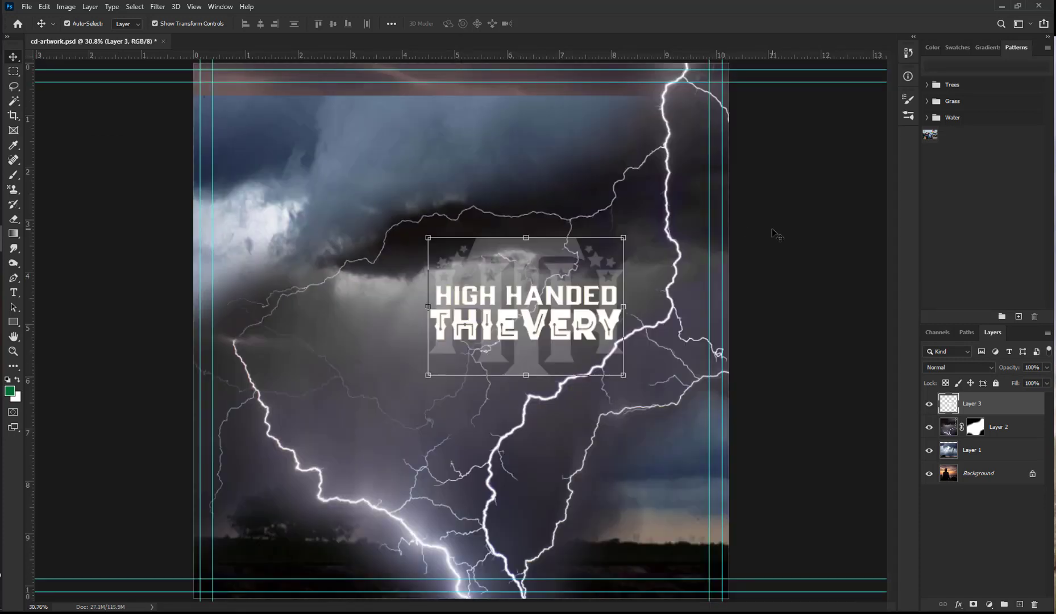
left_click_drag(533, 299, 478, 259)
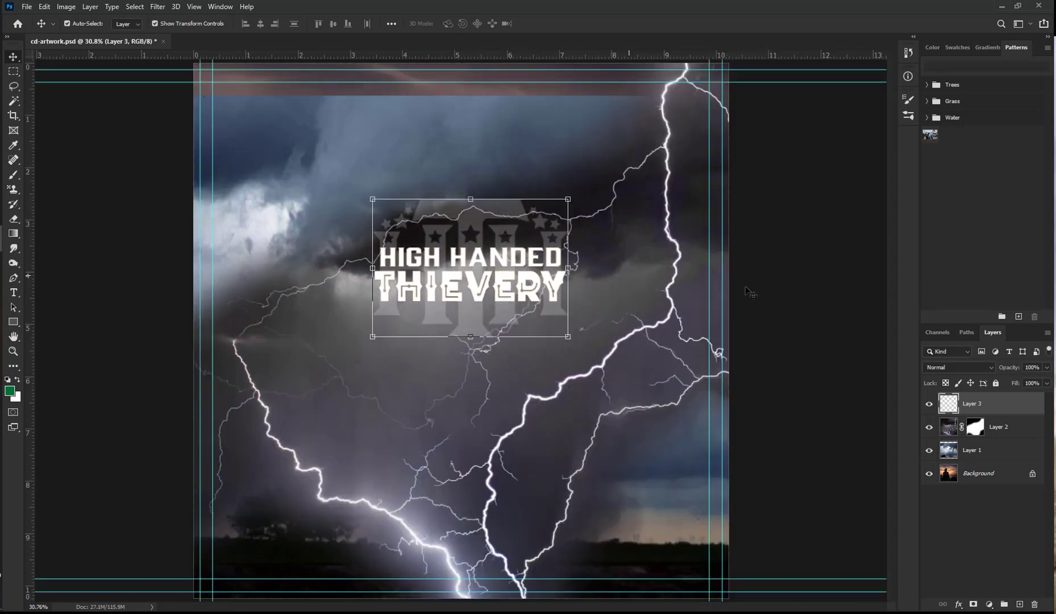
left_click(782, 279)
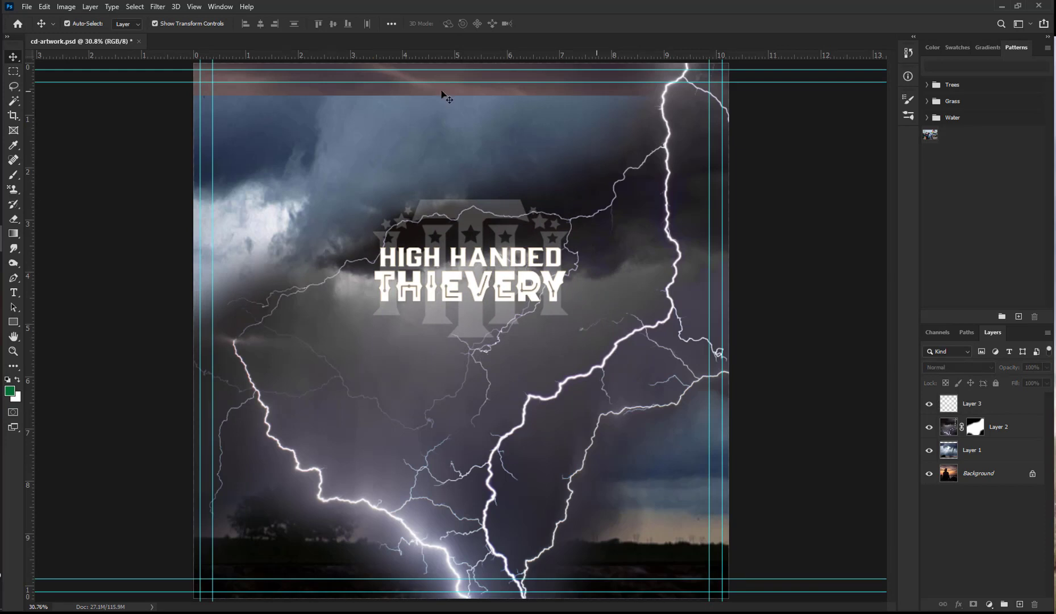
- Place Title-text.psd from the Music folder as an embedded file in cd-artwork.psd at its default size and position
left_click(26, 7)
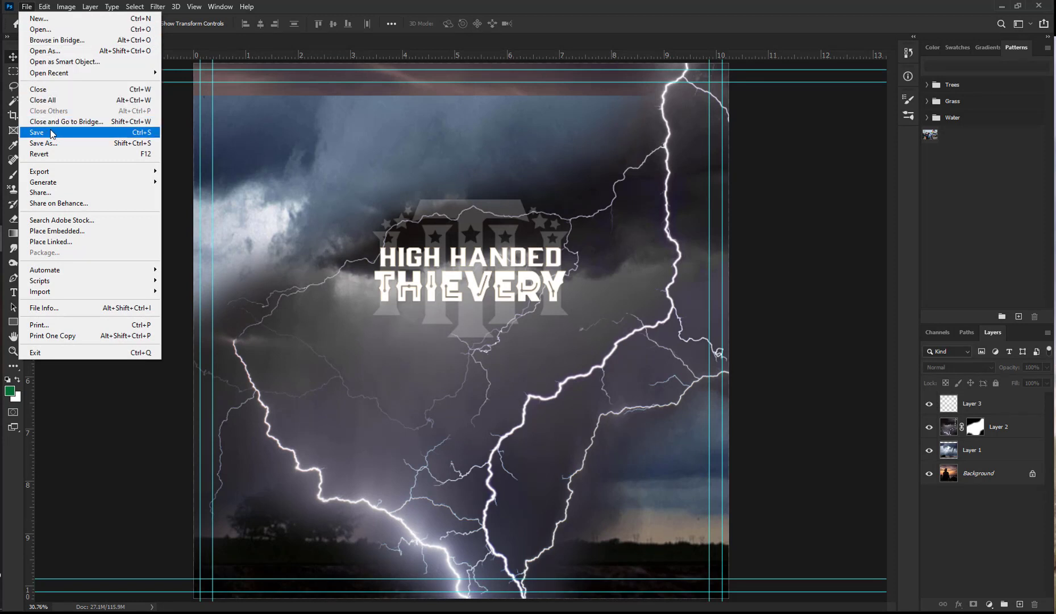
left_click(70, 232)
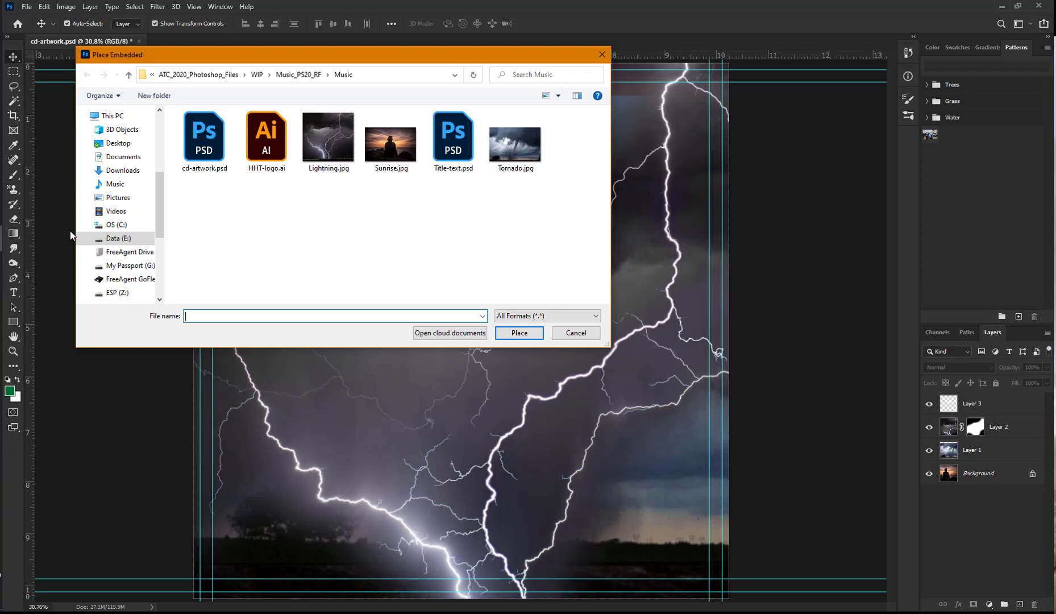
left_click(460, 149)
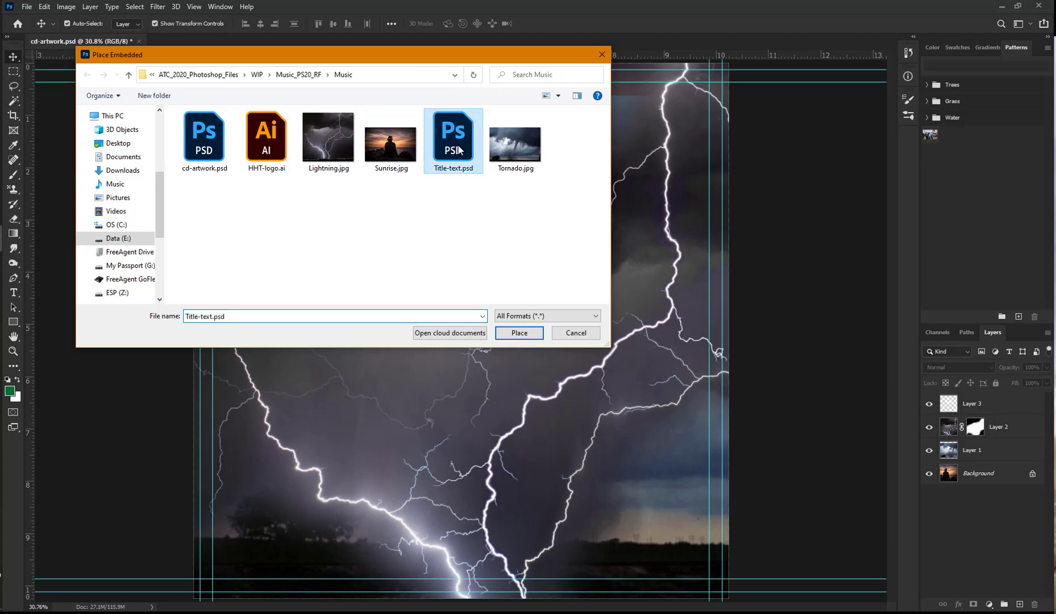
left_click(517, 334)
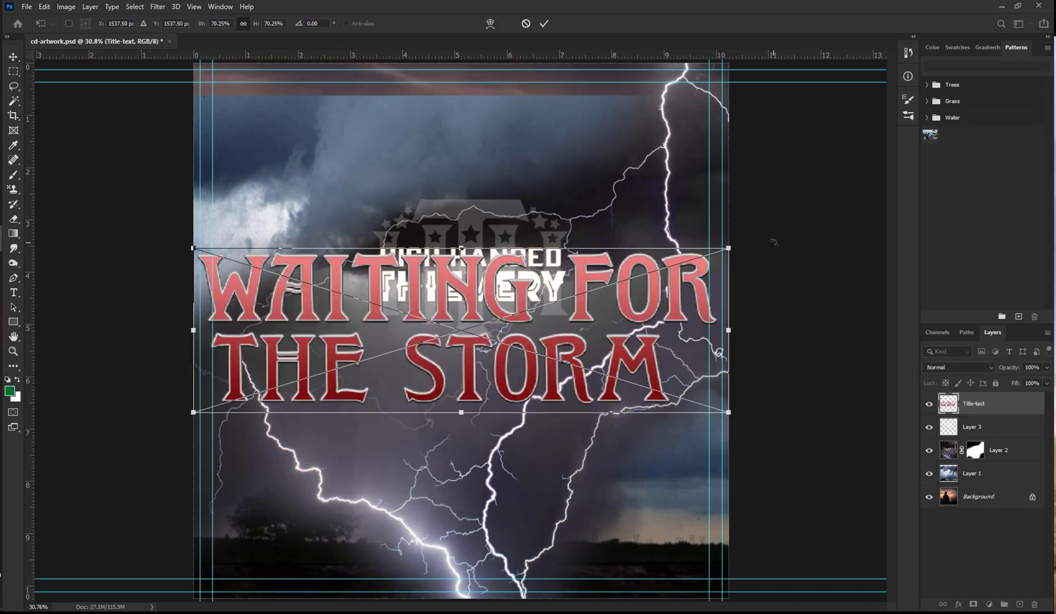
left_click(546, 24)
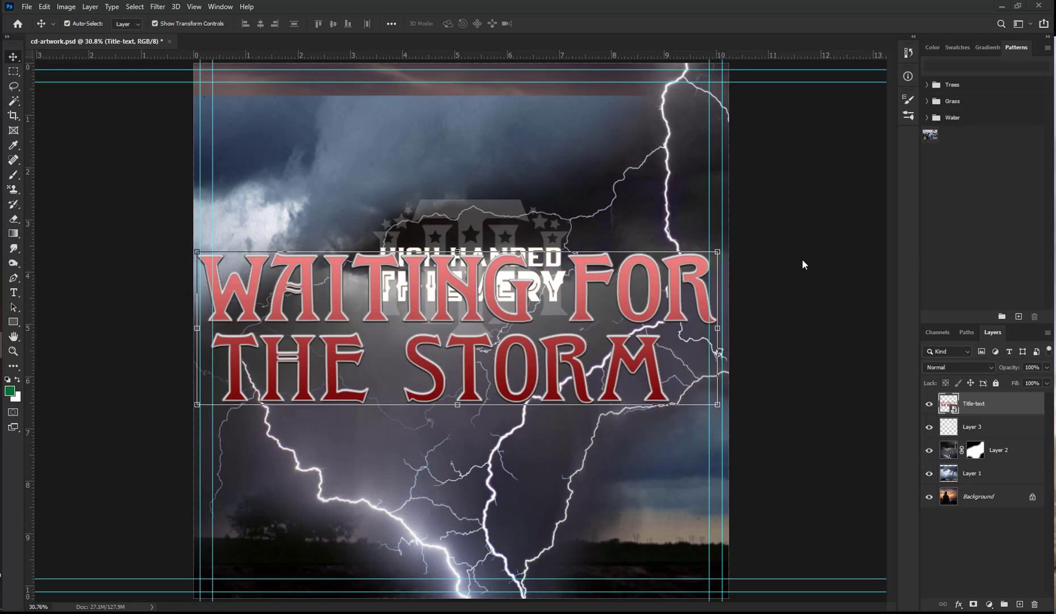
- Show only Layer 1 to identify its content and rename it Tornado
left_click(930, 474, "alt")
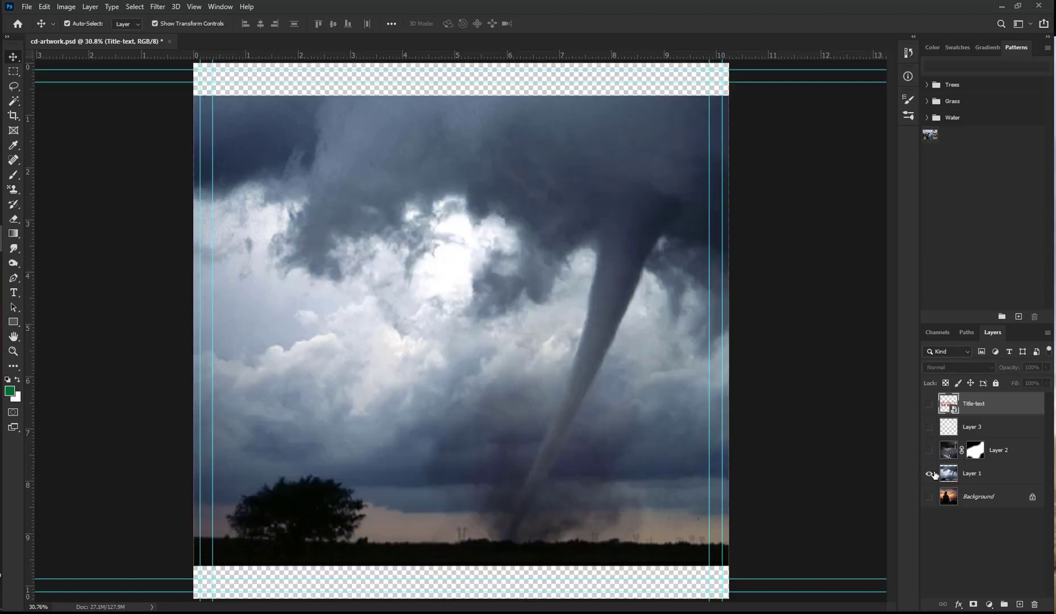
left_click(978, 476)
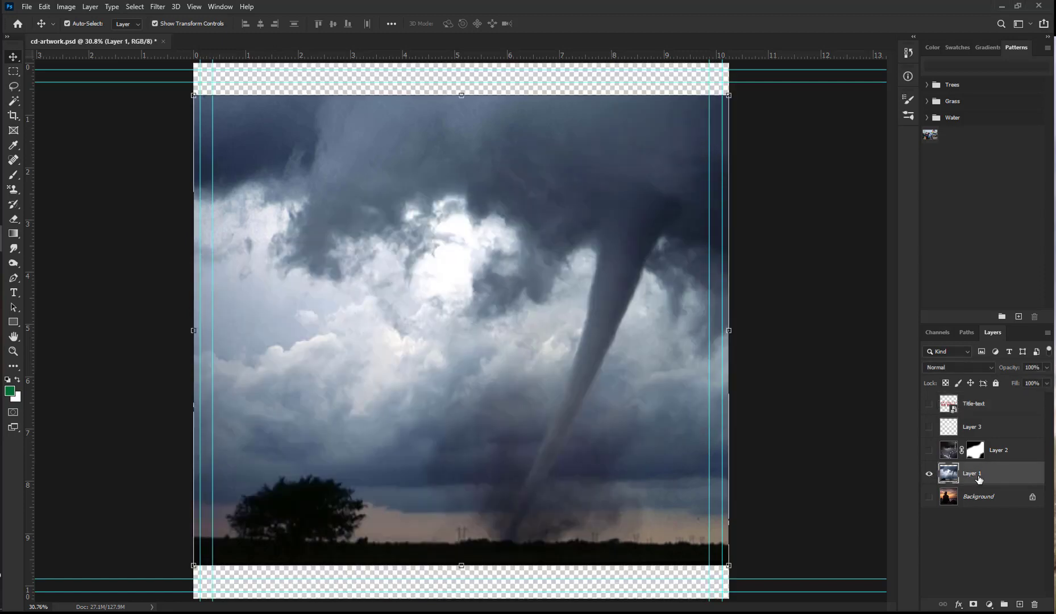
double_click(978, 475)
type("Tornado")
key("Return")
- Isolate Layer 2, the masked lightning image, and rename it Lightning
left_click(928, 451)
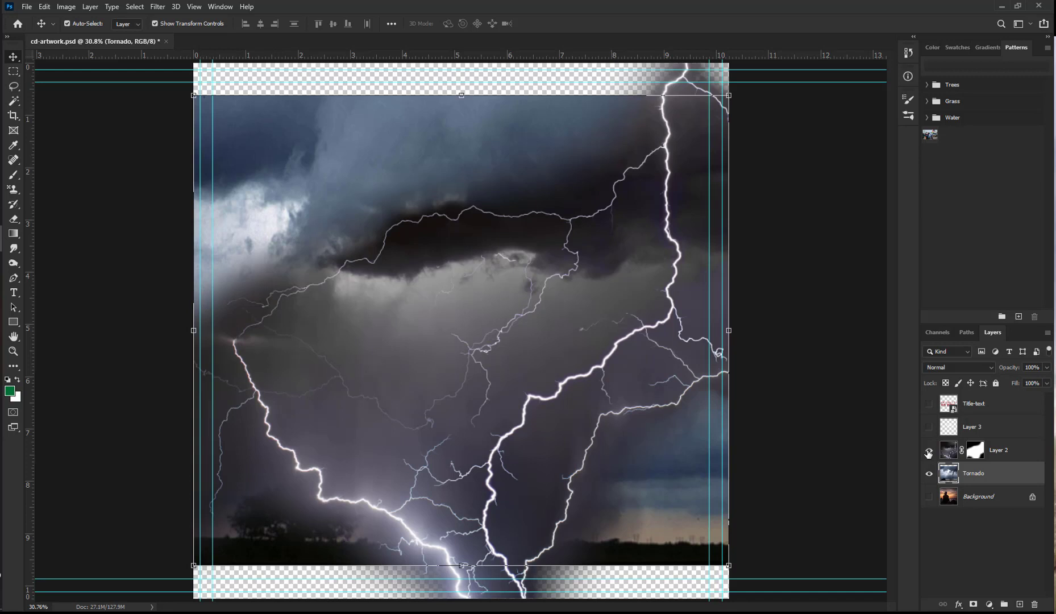
left_click(929, 451, "alt")
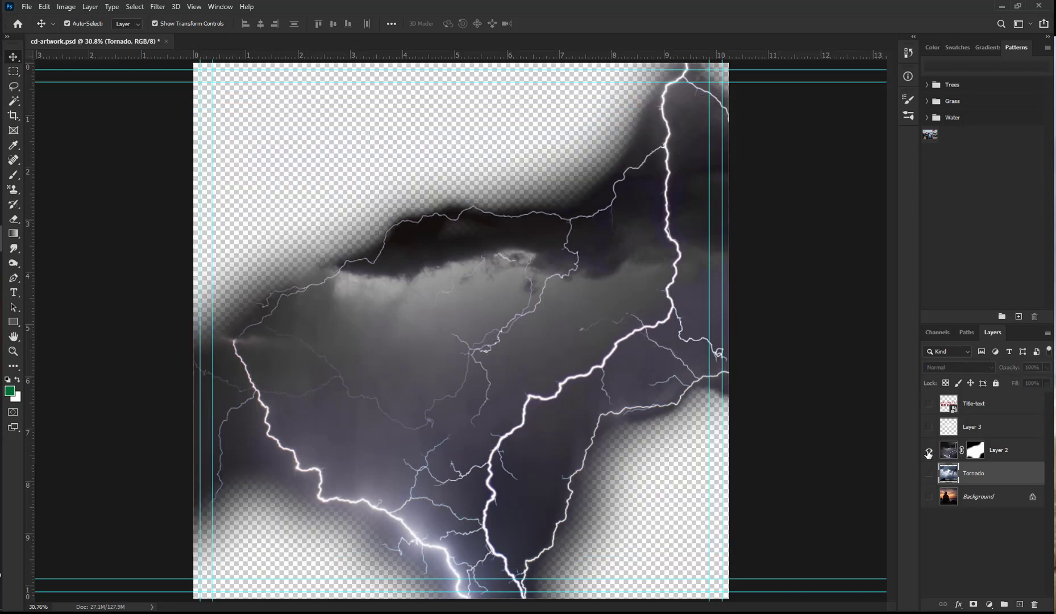
double_click(1004, 451)
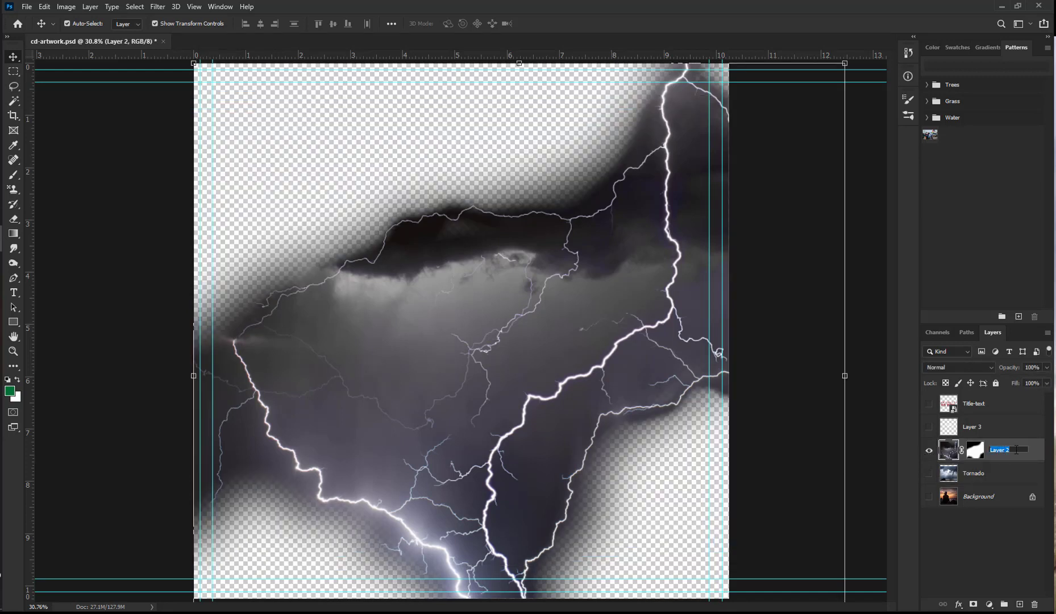
type("Lightning")
key("Return")
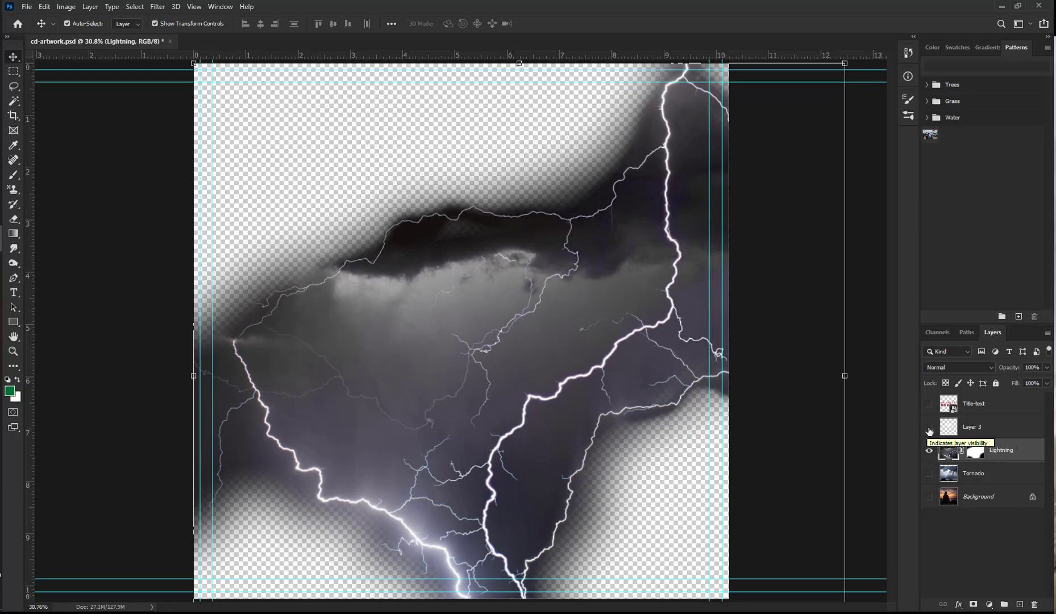
- Show Layer 3 with the band logo and rename it Logo
left_click(980, 427)
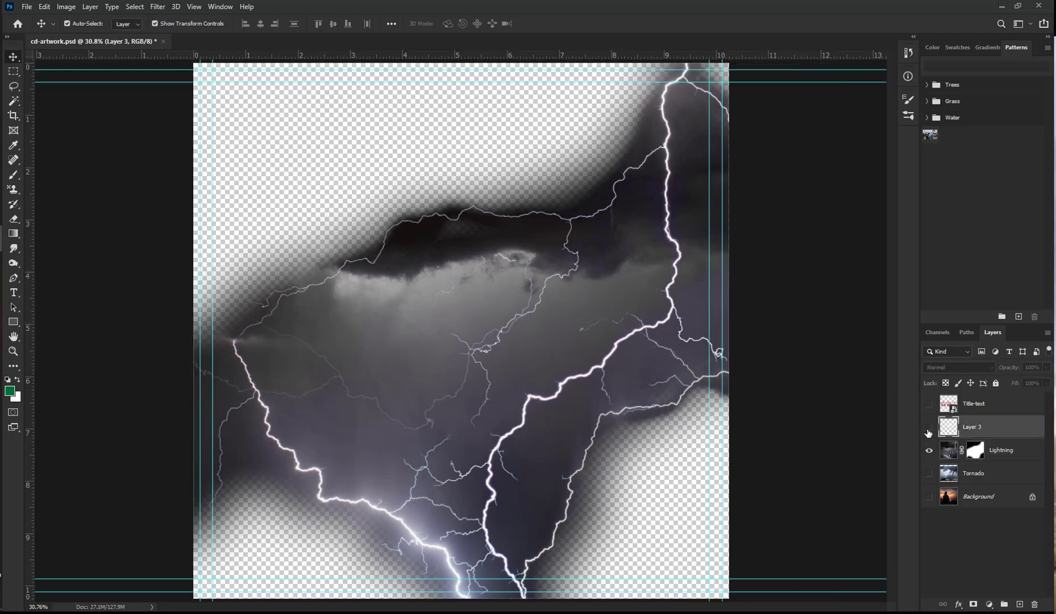
left_click(929, 427)
double_click(973, 427)
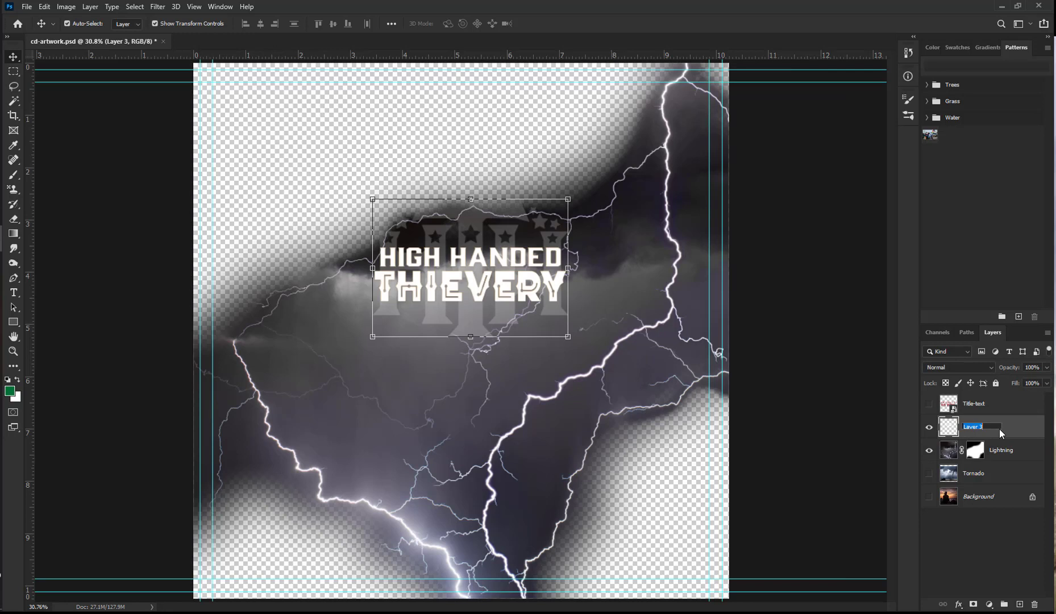
key("Return")
- Turn the visibility of the Title-text, Tornado and Background layers back on
left_click(929, 403)
left_click(928, 473)
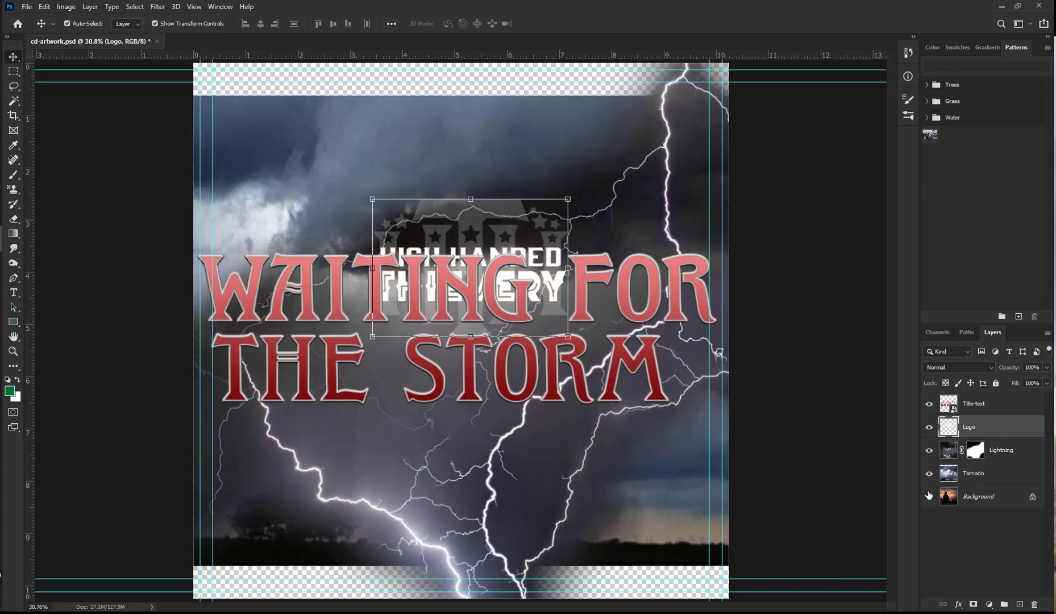
left_click(929, 497)
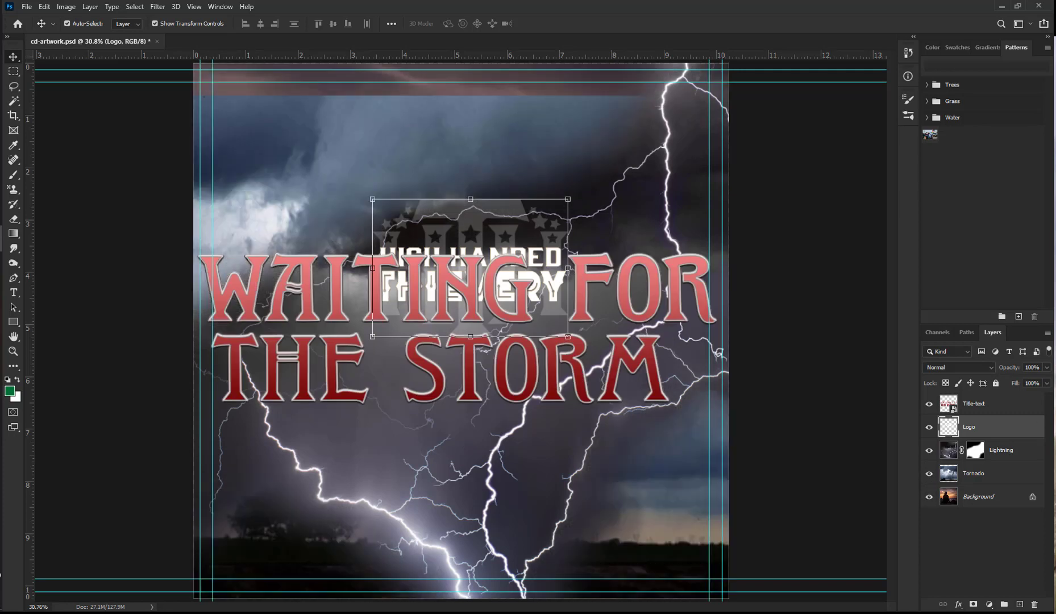
- Put the Title-text and Logo layers in a new group named Logotypes and save the document
left_click(992, 404)
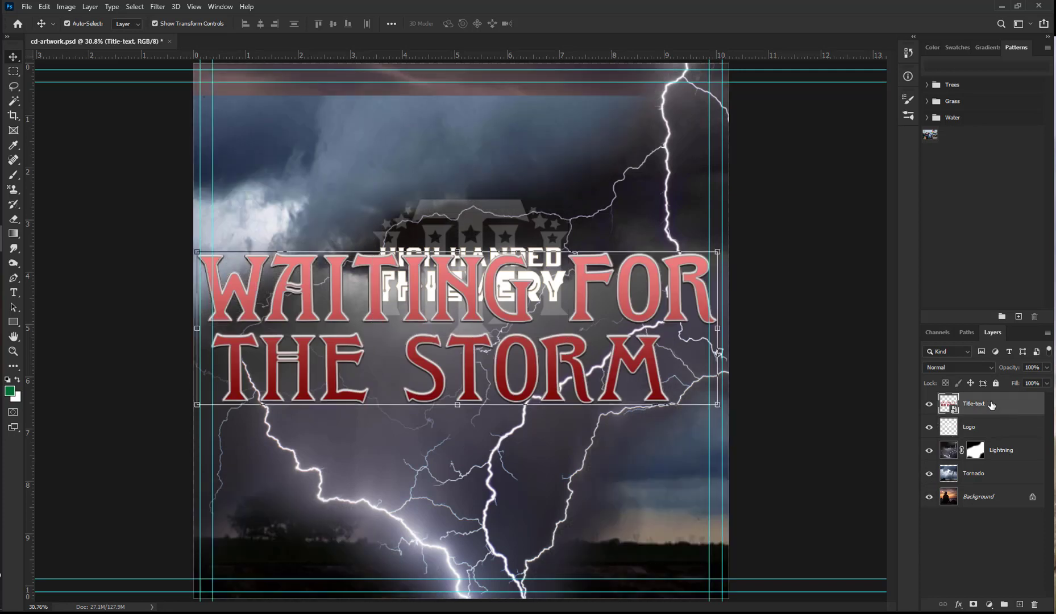
left_click(972, 428, "shift")
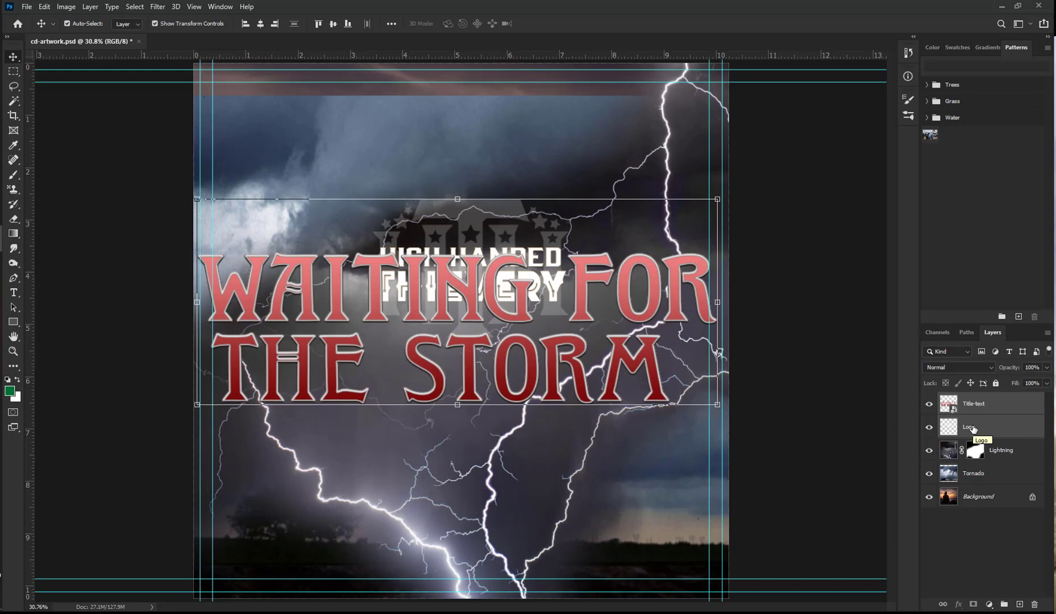
left_click(1005, 605)
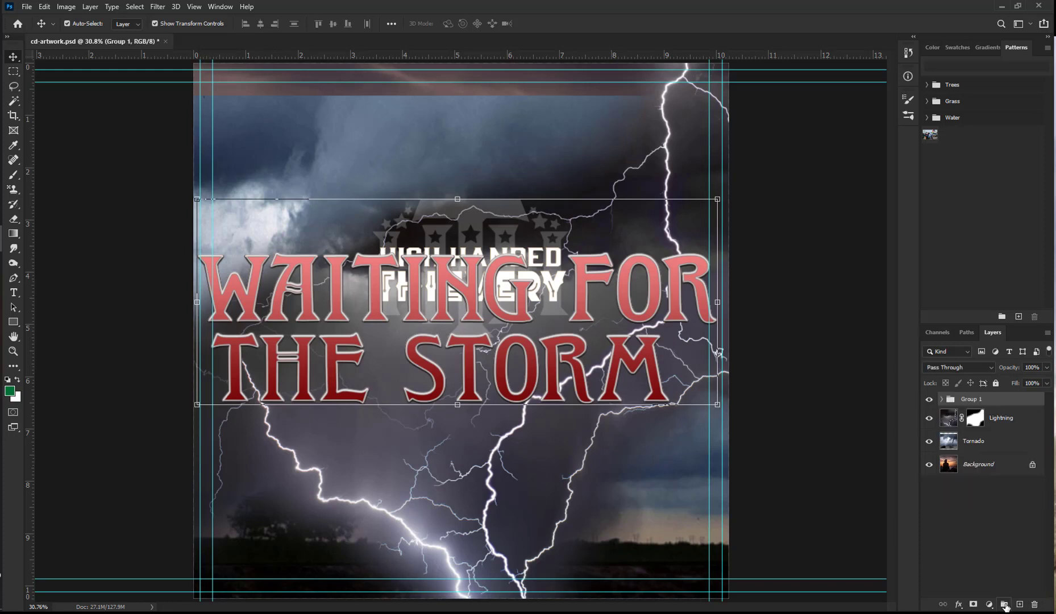
double_click(982, 399)
type("Logotypes")
key("Return")
left_click(941, 399)
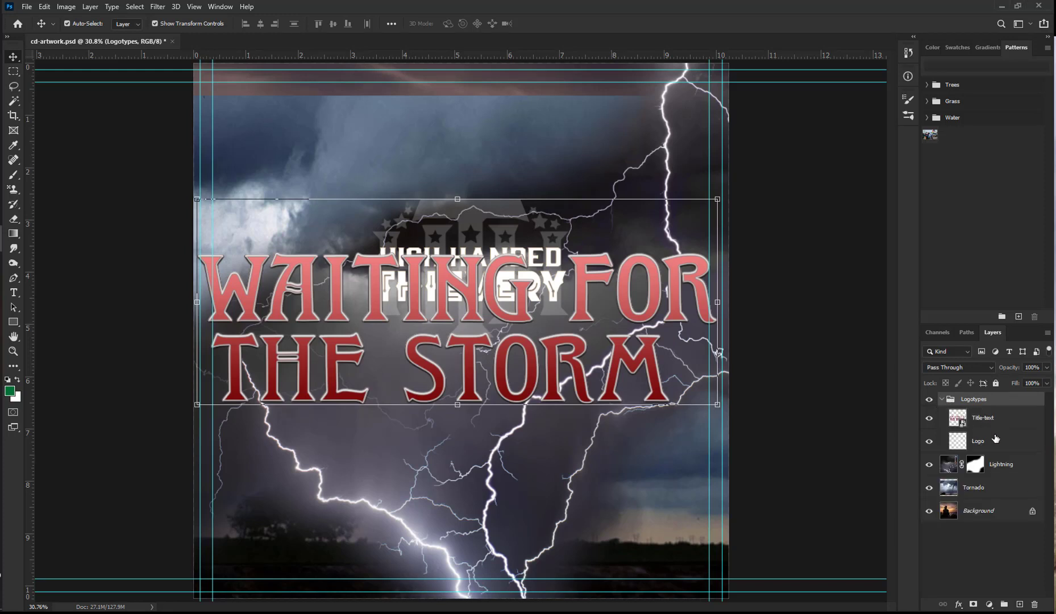
key("ctrl+s")
- Turn off Auto-Select and move the Title-text layer up against the inner top and left guides
left_click(992, 422)
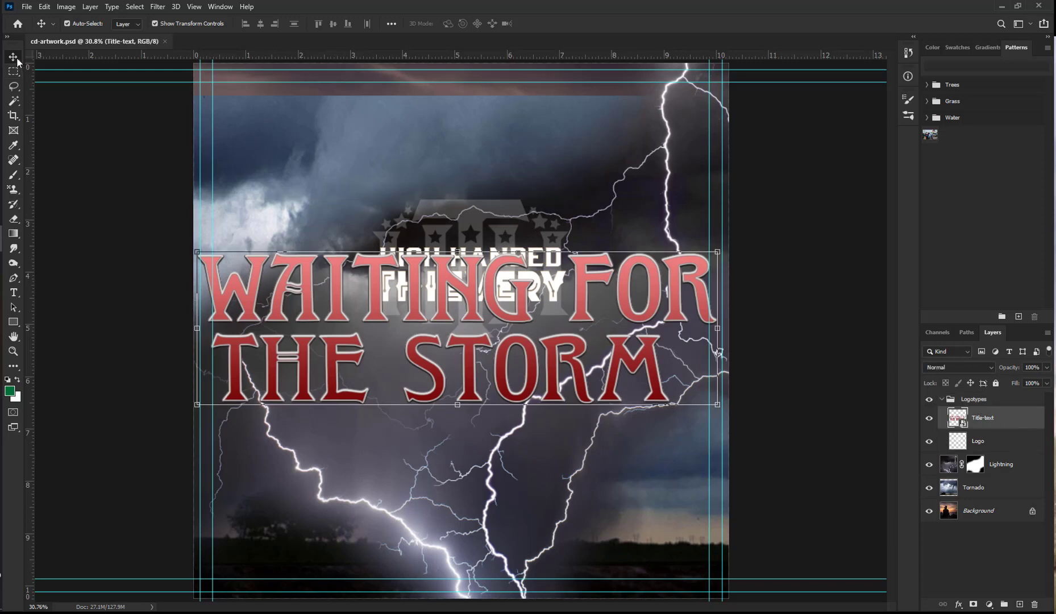
left_click(66, 23)
left_click_drag(378, 293, 393, 129)
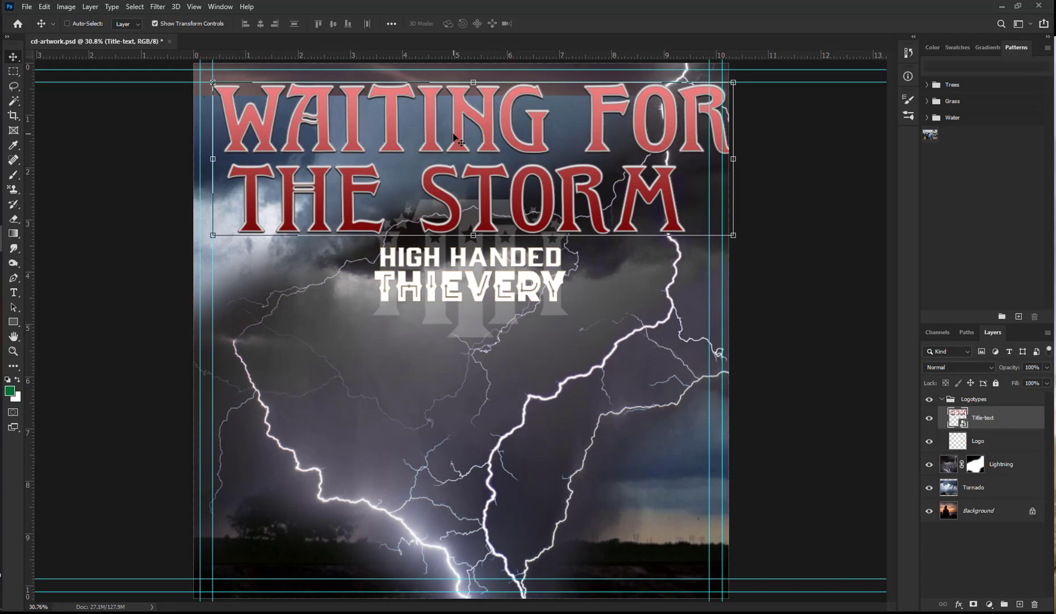
- Scale the Title-text layer proportionally to about 66.3% with Free Transform so the lettering fits between the inner side guides
left_click(44, 7)
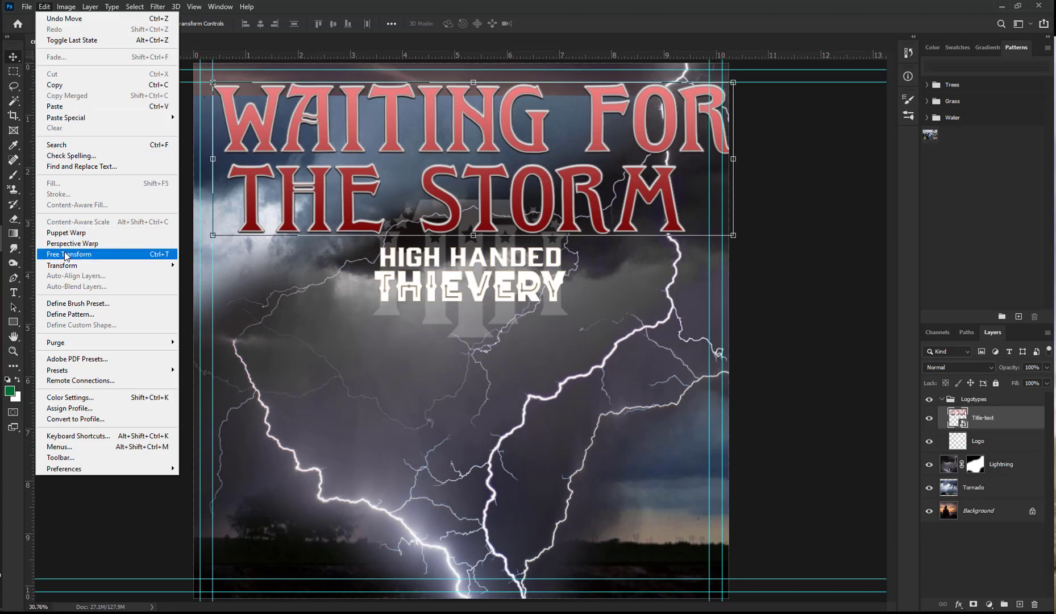
left_click(64, 254)
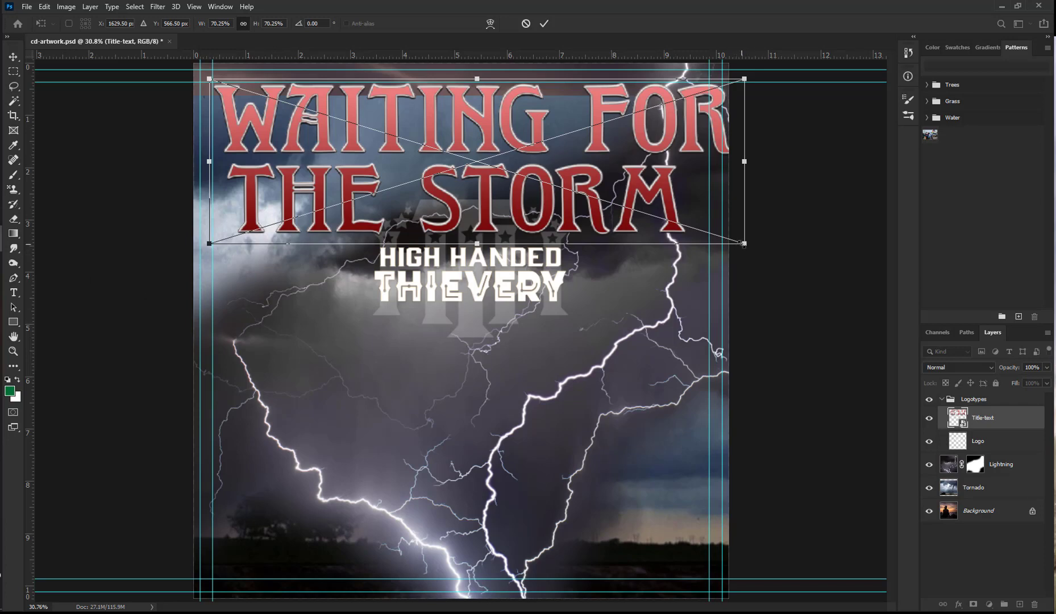
left_click_drag(744, 243, 710, 225)
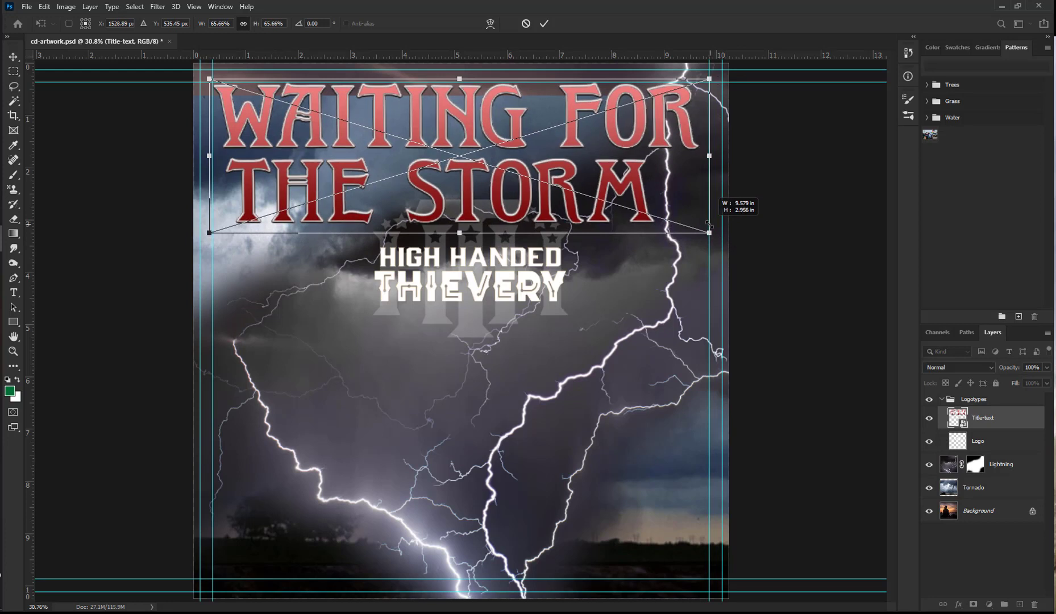
left_click_drag(708, 222, 708, 223)
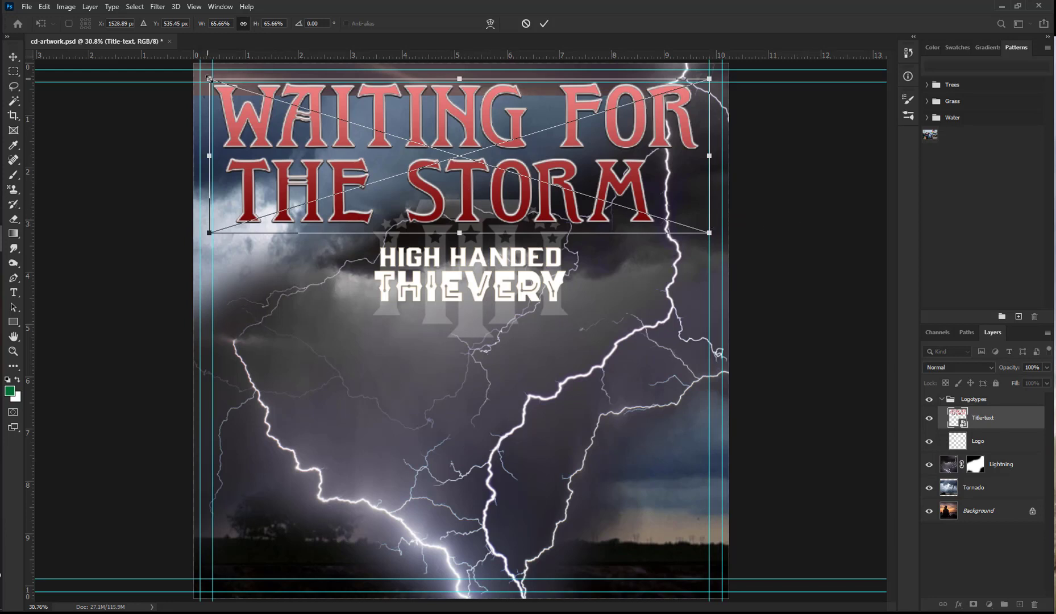
left_click_drag(209, 78, 211, 79)
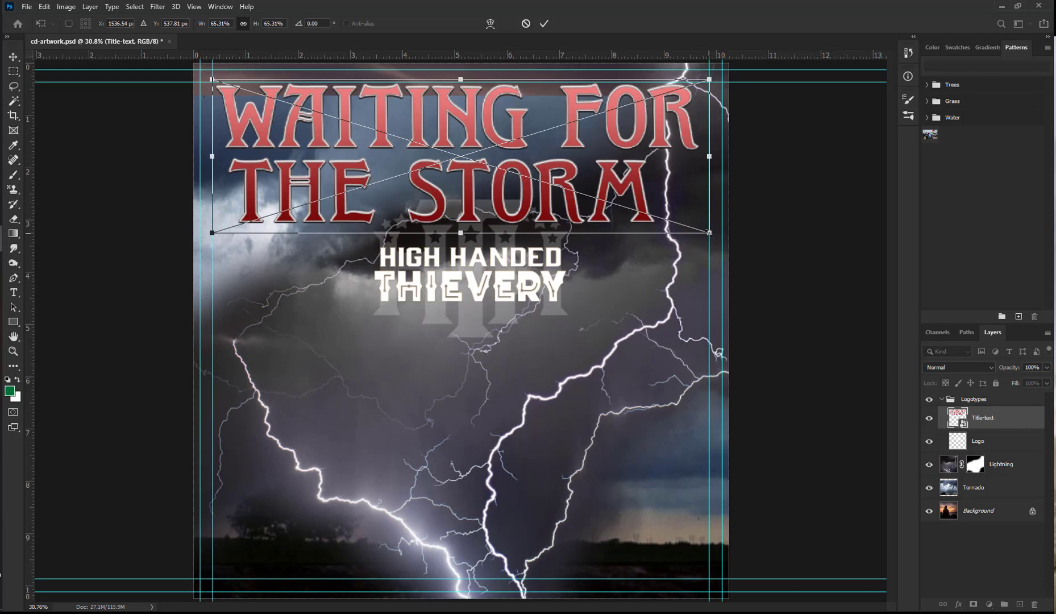
left_click_drag(710, 233, 717, 238)
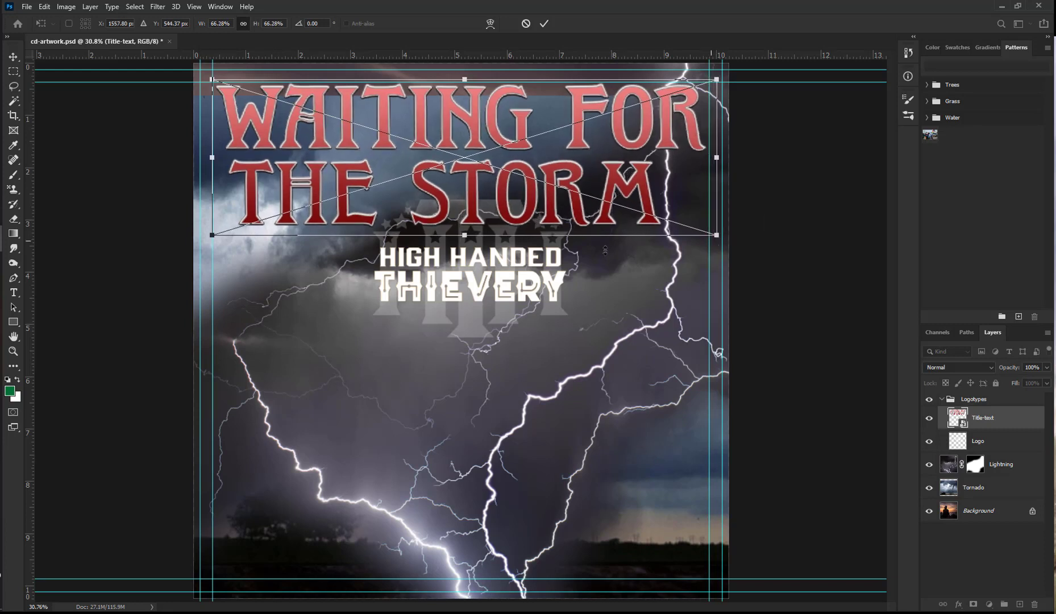